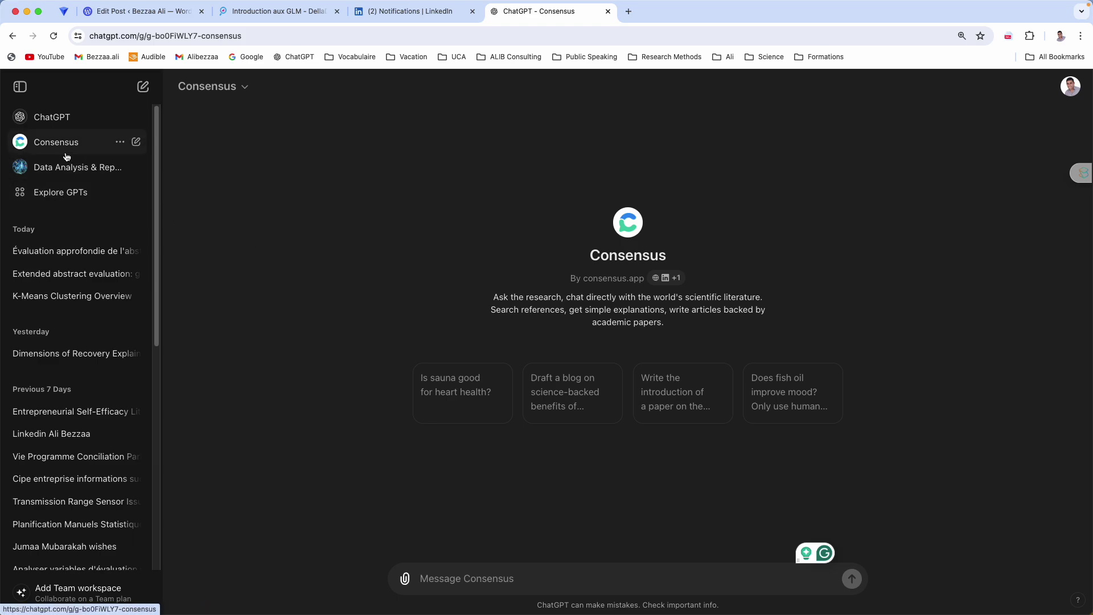
- Write a French prompt requesting an in-depth evaluation of the entrepreneurship extended abstract by criterion, with strengths, weaknesses, suggestions, academic comparison and a faible, passable or bon rating
click(484, 587)
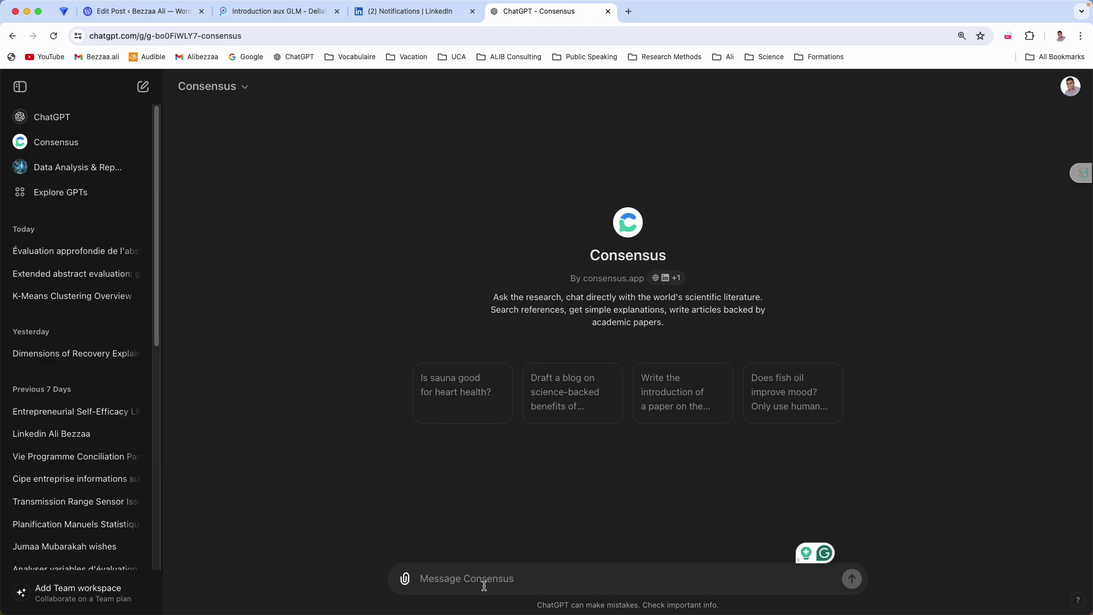
text("Voici mon extended abstract pour un colloque sur l'entrepreneuriat. Je veux que tu l'évalues en profondeur selon les critères suivants : problématique, objectifs, définitions et conceptualisations, travaux mobilisés, aspects méthodologiques, pertinence de la méthode de recherche et présentation des résultats. Identifie les points forts et les faiblesses de chaque critère, et donne des suggestions spécifiques pour améliorer la qualité scientifique du document. Compare également mon travail aux normes et attentes académiques élevées du domaine de la recherche en entrepreneuriat." Donne moi une appréciation par axe : faible, passable ou bon.)
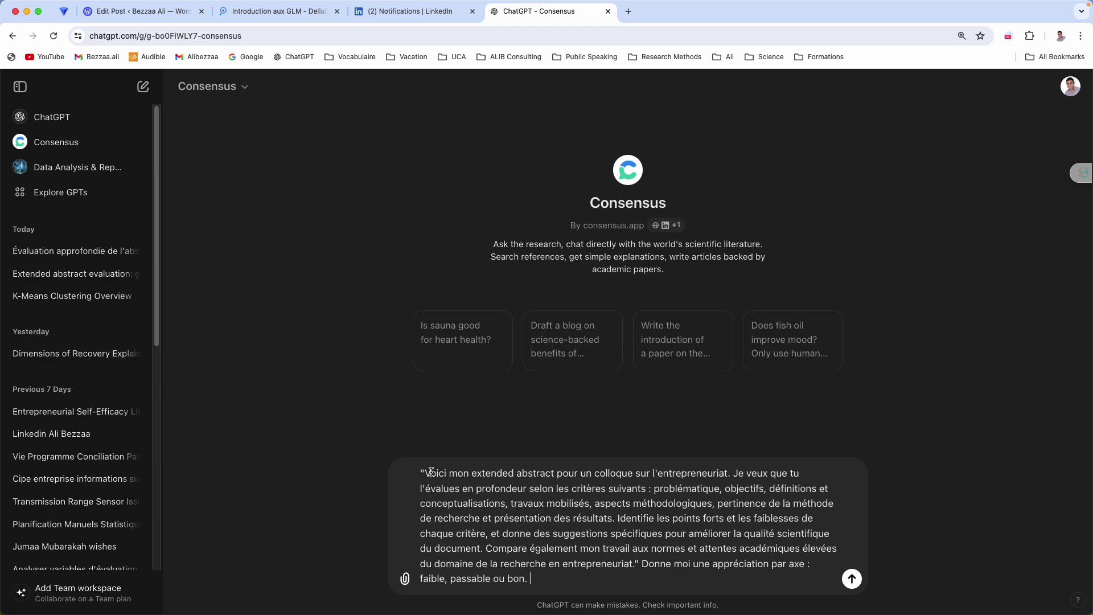
- Review the drafted prompt's wording, from the colloquium context and evaluation criteria to the requested suggestions, academic comparison and rating scale
drag(431, 471, 738, 474)
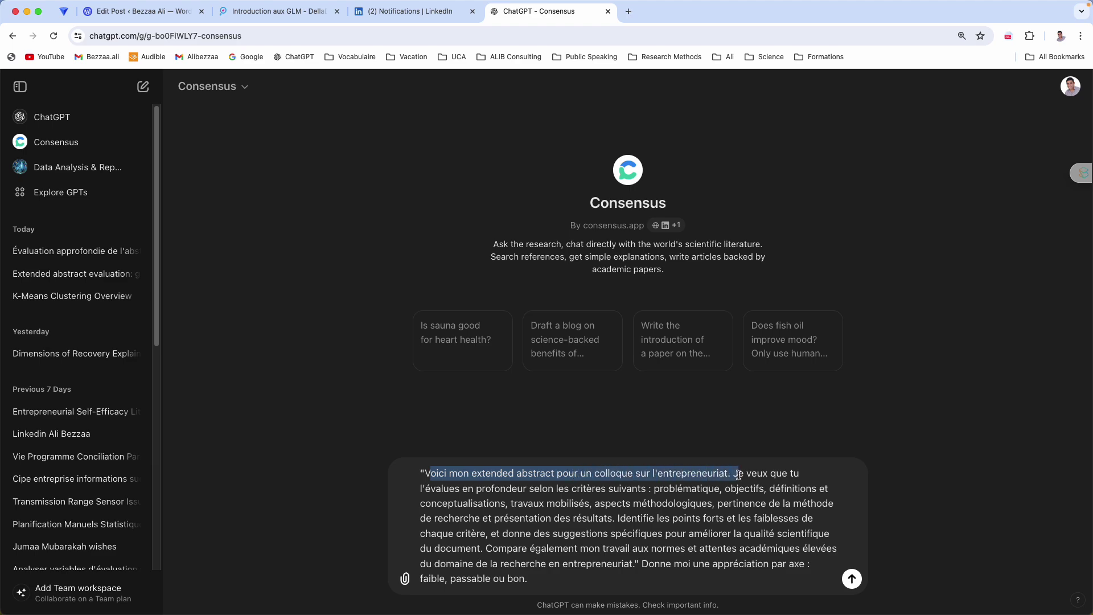
drag(738, 474, 555, 489)
double_click(503, 488)
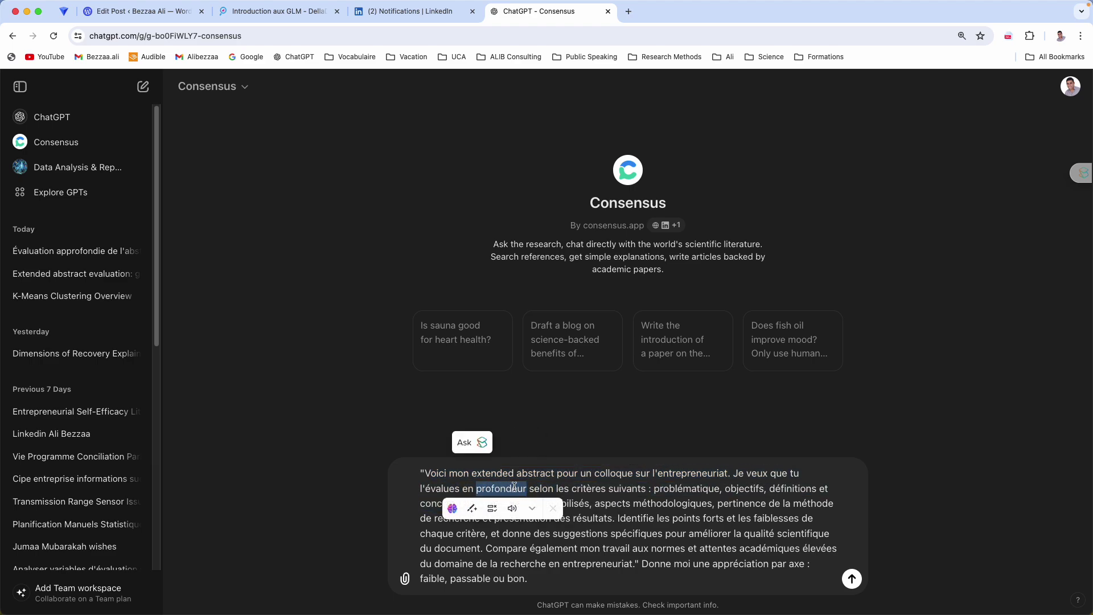
click(514, 488)
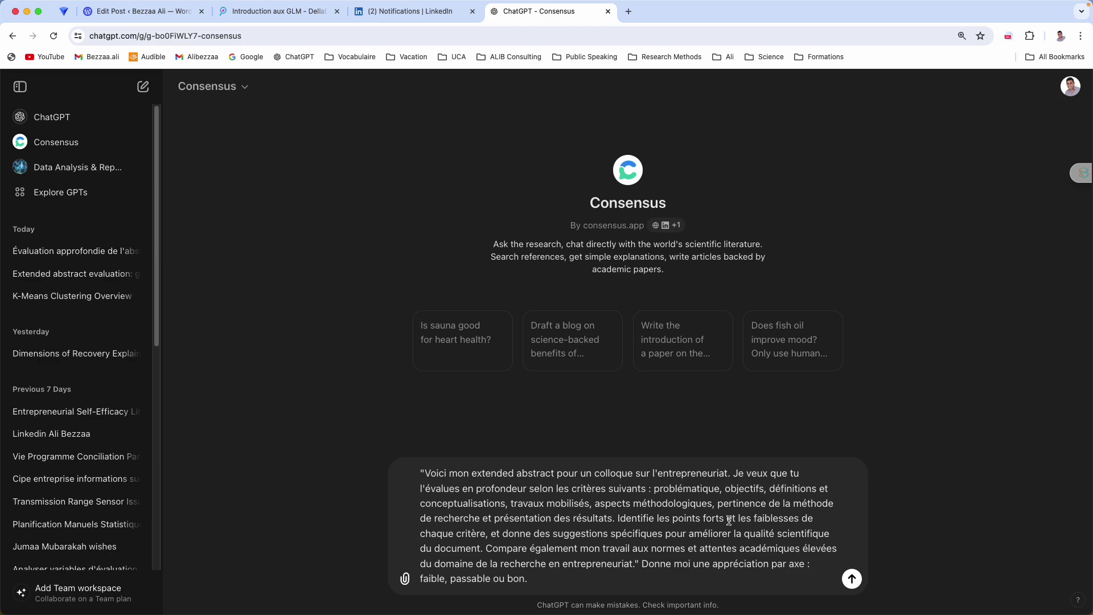
drag(627, 521, 488, 535)
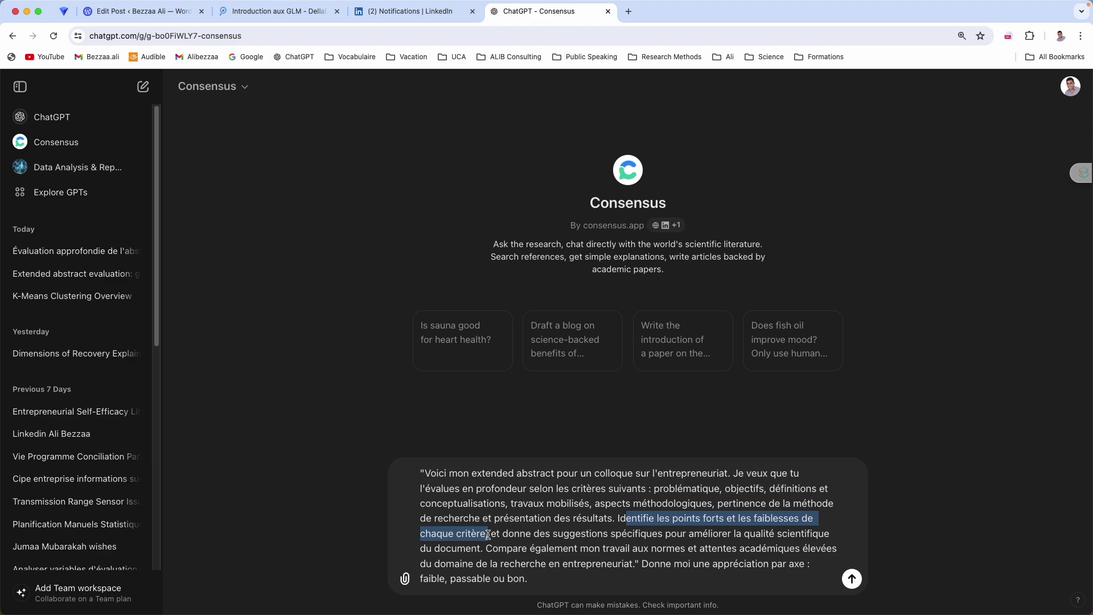
drag(488, 534, 833, 543)
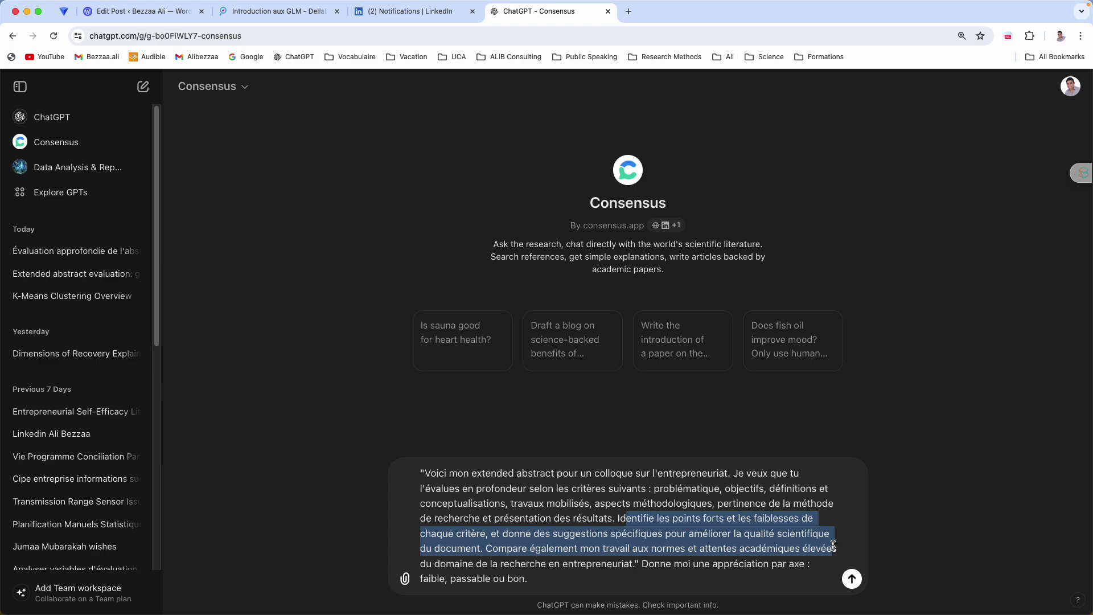
drag(834, 545, 771, 567)
click(641, 563)
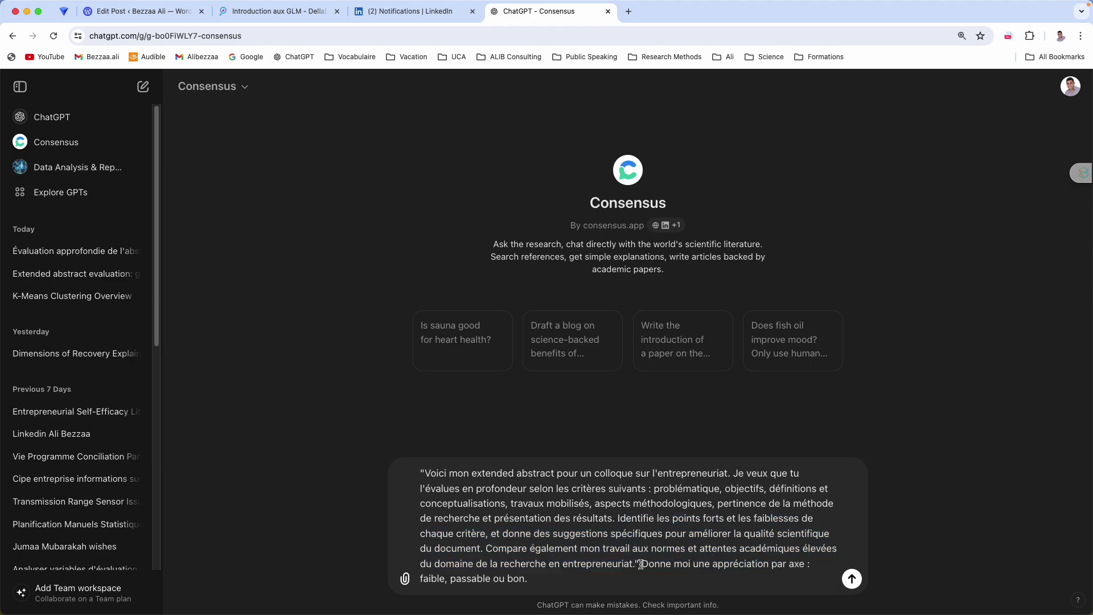
drag(641, 563, 542, 579)
click(522, 579)
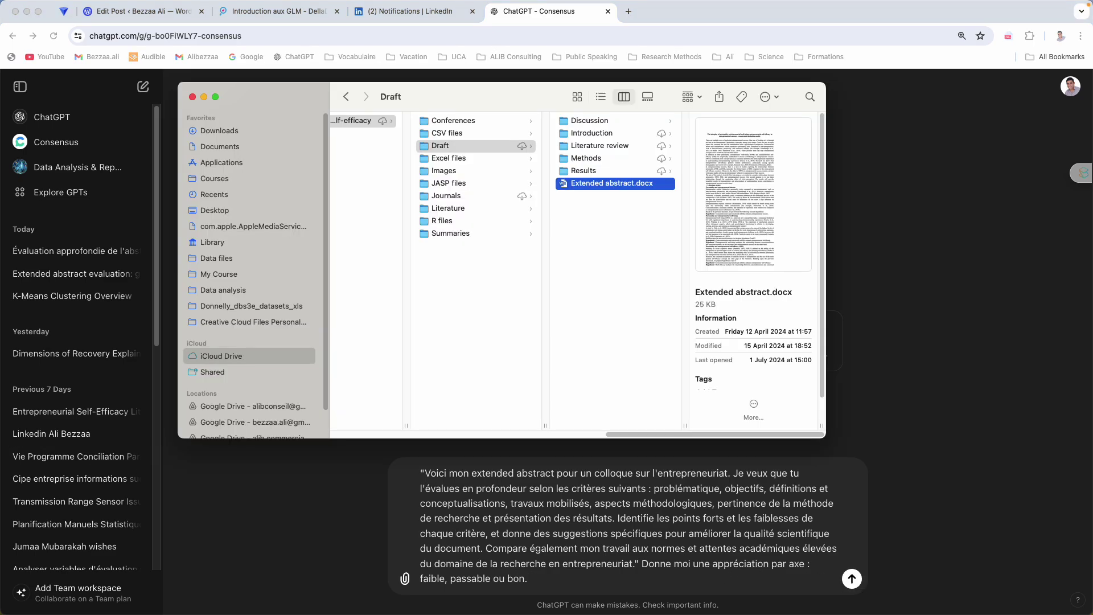
- Attach Extended abstract.docx from the Draft folder to the prompt and send it to the Consensus GPT
drag(612, 184, 574, 511)
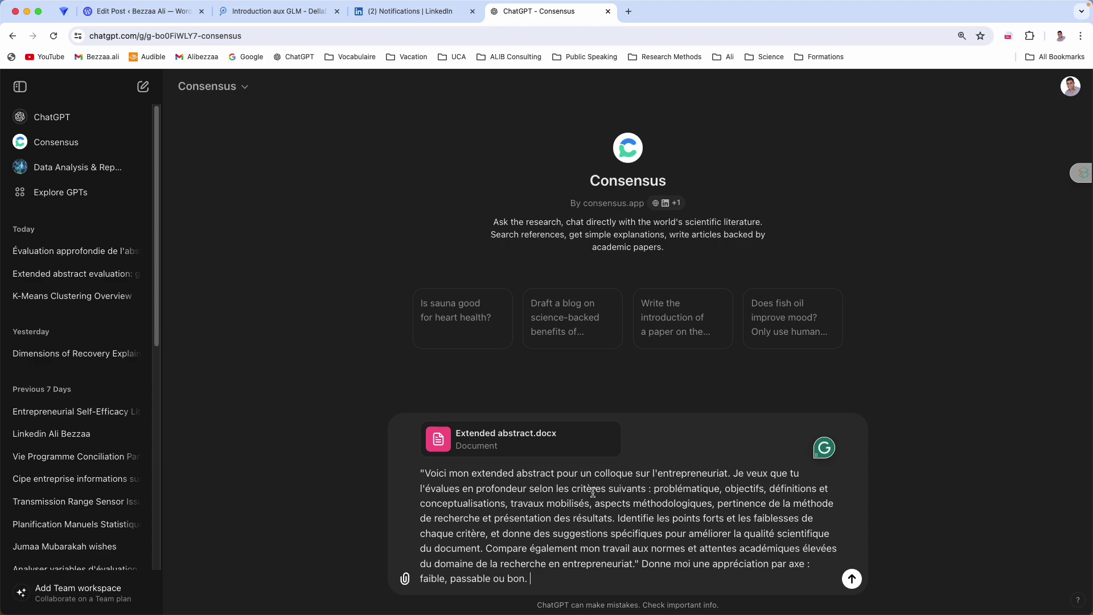
click(851, 578)
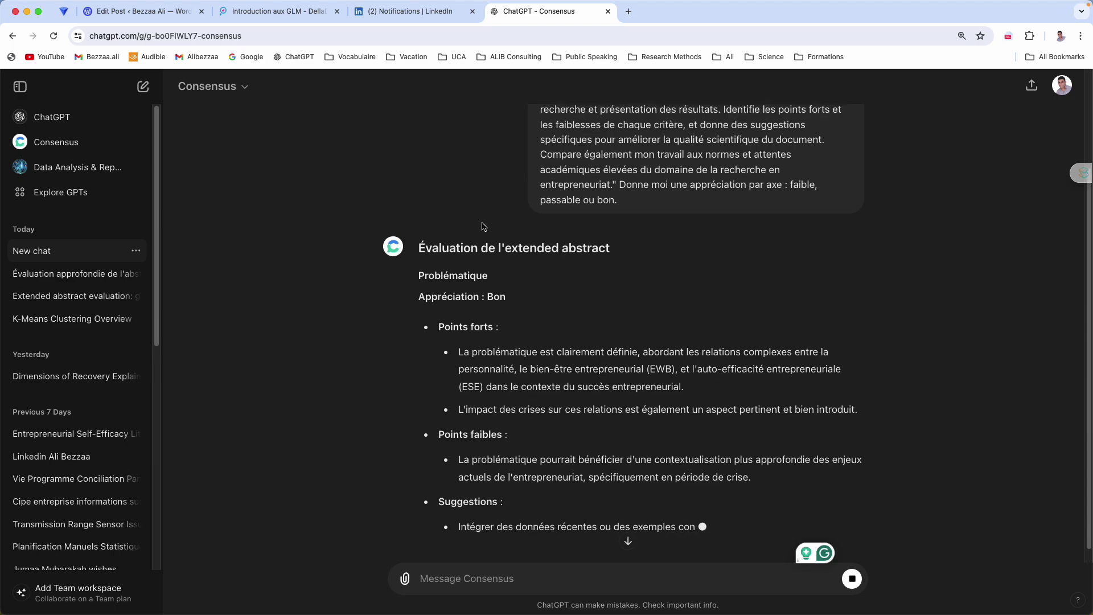
- Read the ratings, strengths, weaknesses and suggestions in the Problématique and Objectifs sections of the evaluation
drag(419, 297, 510, 298)
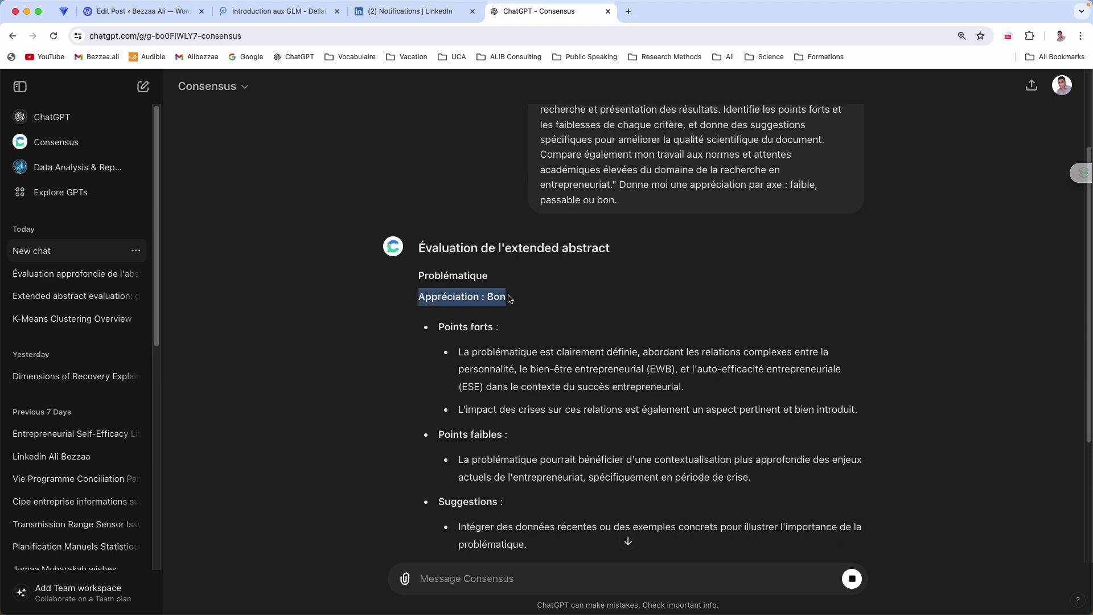
click(433, 297)
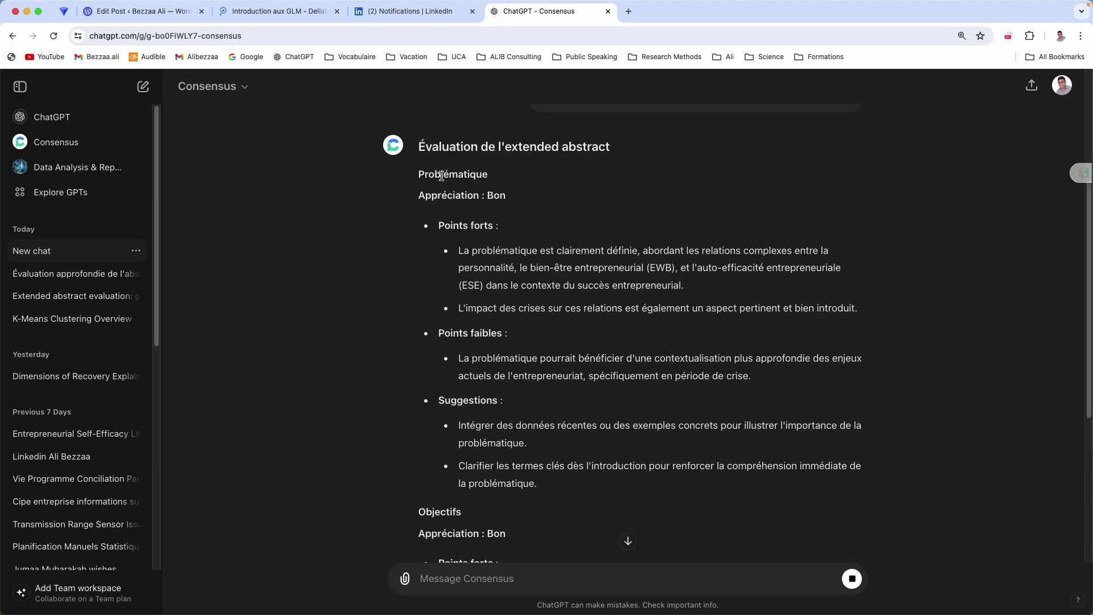
drag(462, 344, 686, 370)
scroll(490, 379, down, 3)
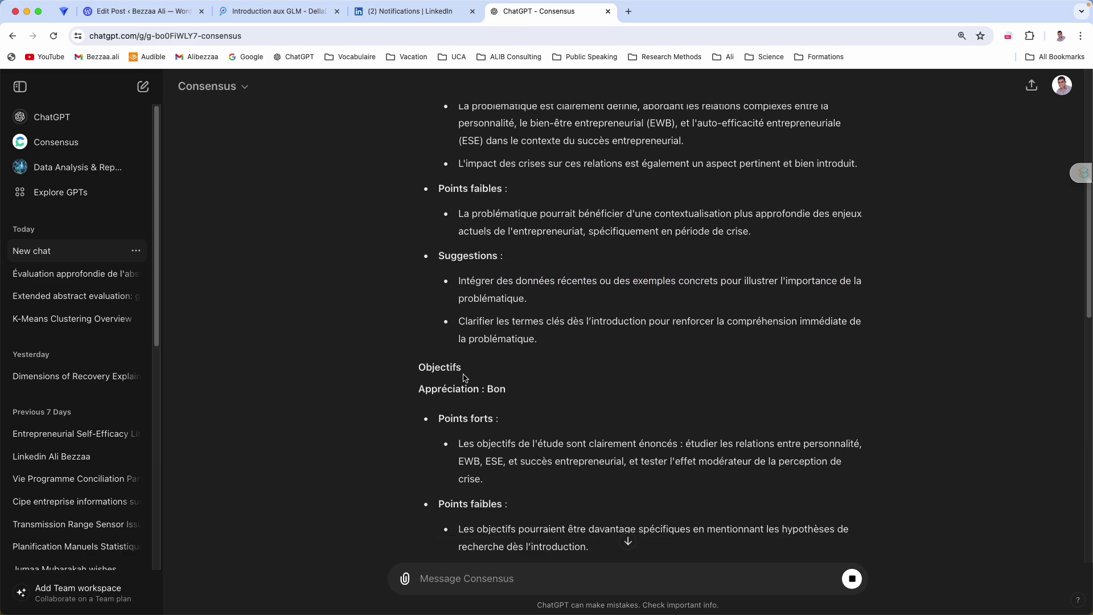
scroll(462, 378, up, 2)
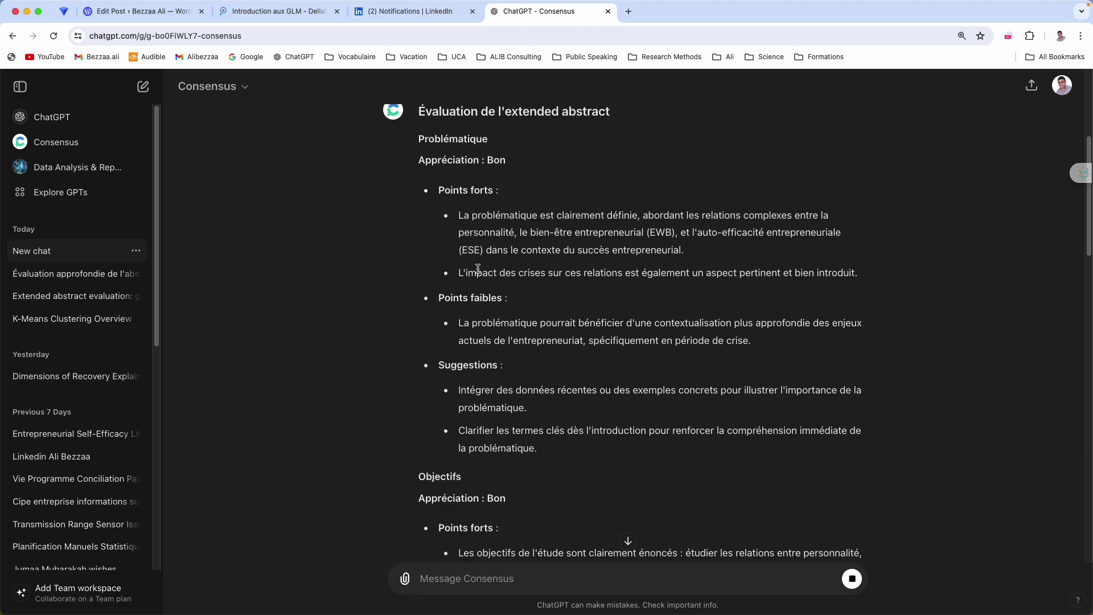
scroll(478, 268, down, 3)
drag(425, 320, 502, 329)
click(420, 341)
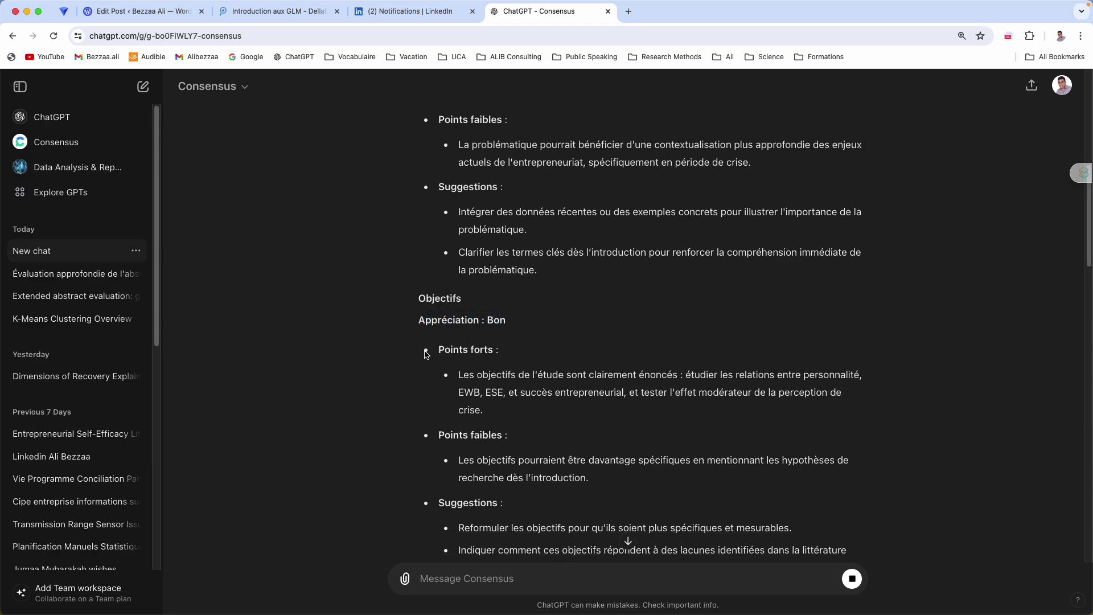
scroll(427, 353, down, 1)
drag(462, 438, 591, 458)
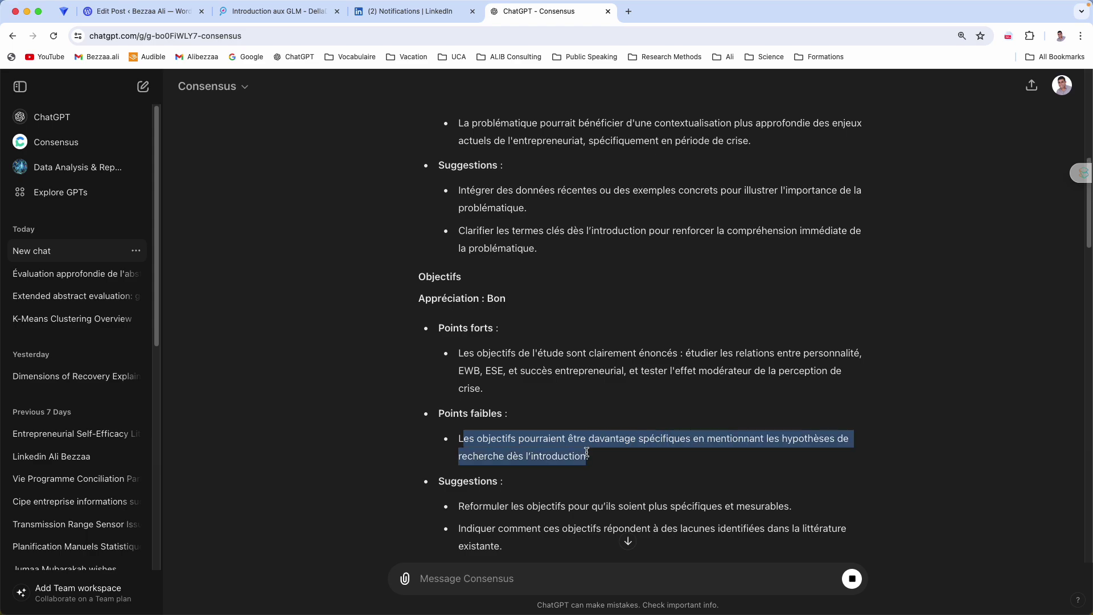
click(453, 456)
- Examine the Définitions et conceptualisations section, including its rating, strong and weak points, and suggestions
scroll(453, 456, down, 5)
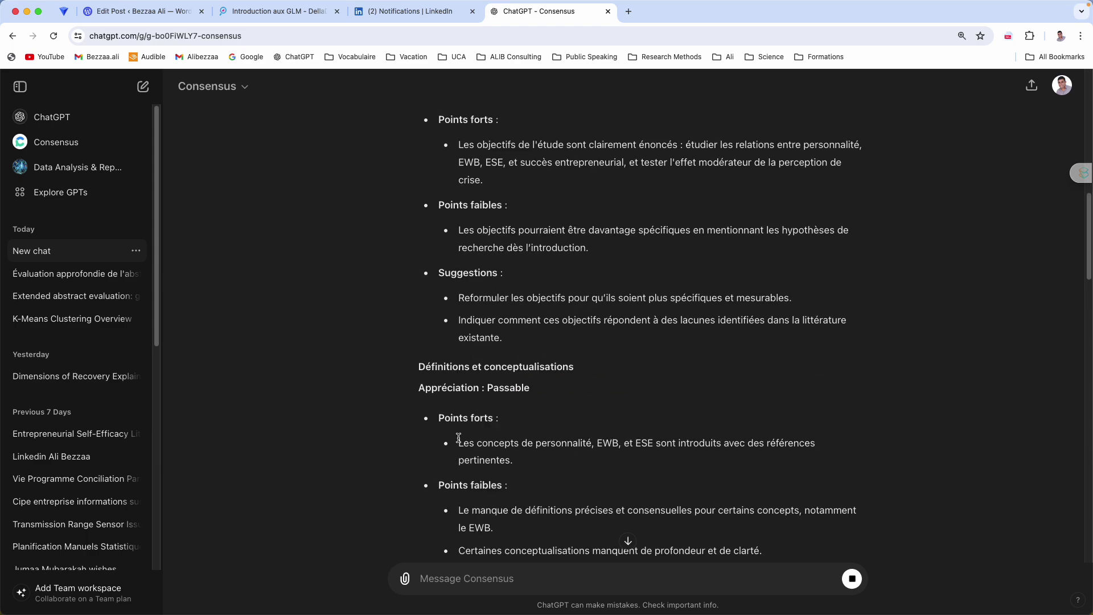
drag(399, 377, 516, 391)
click(364, 392)
scroll(364, 393, down, 1)
drag(462, 428, 618, 429)
click(604, 429)
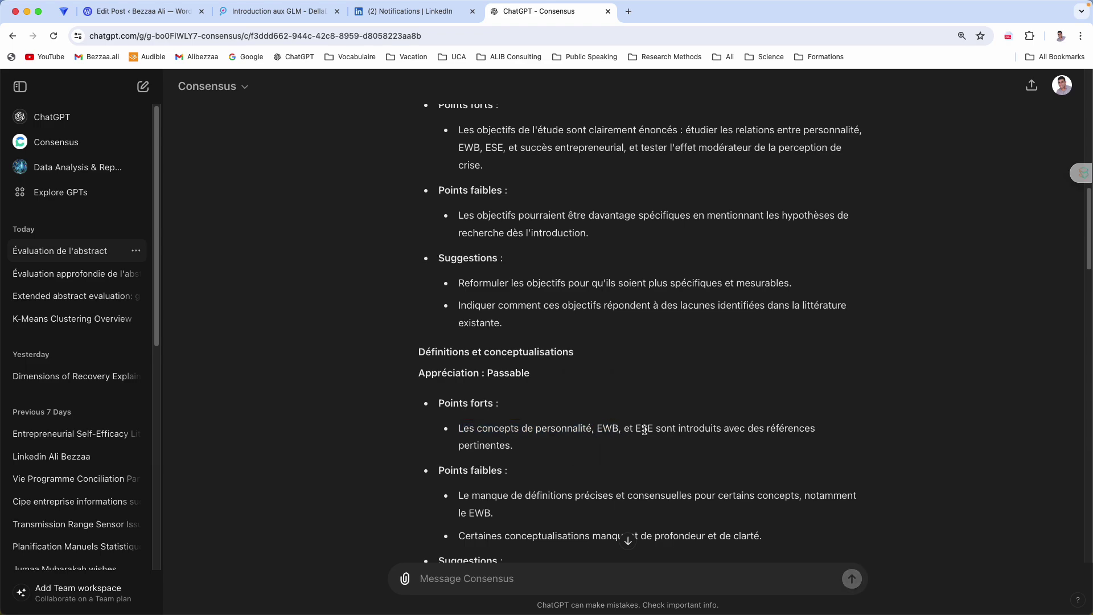
scroll(667, 438, down, 2)
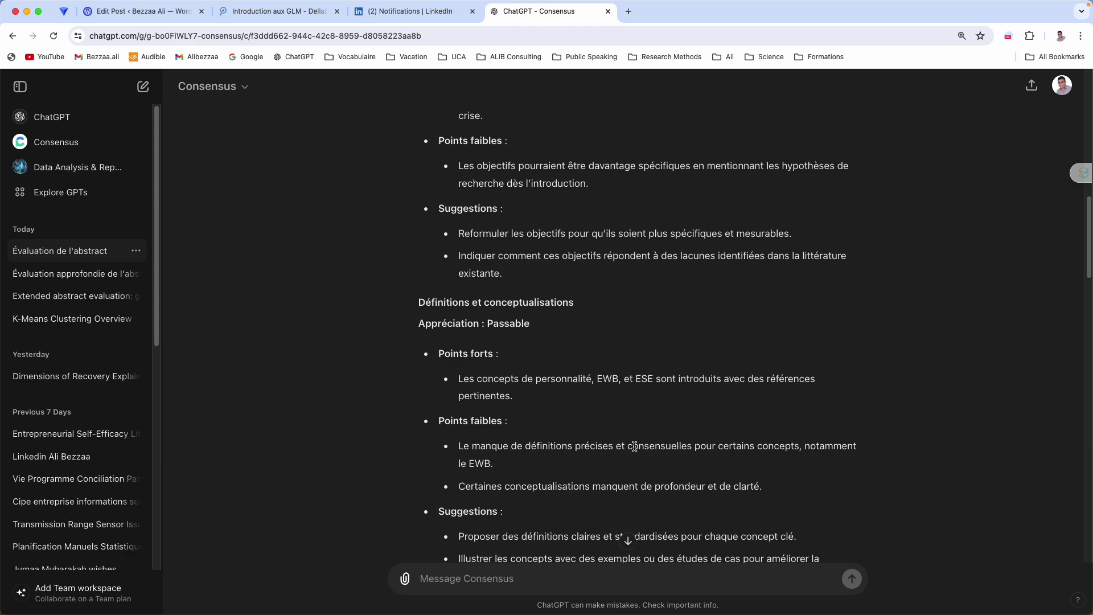
drag(504, 486, 705, 486)
click(395, 480)
scroll(407, 467, down, 3)
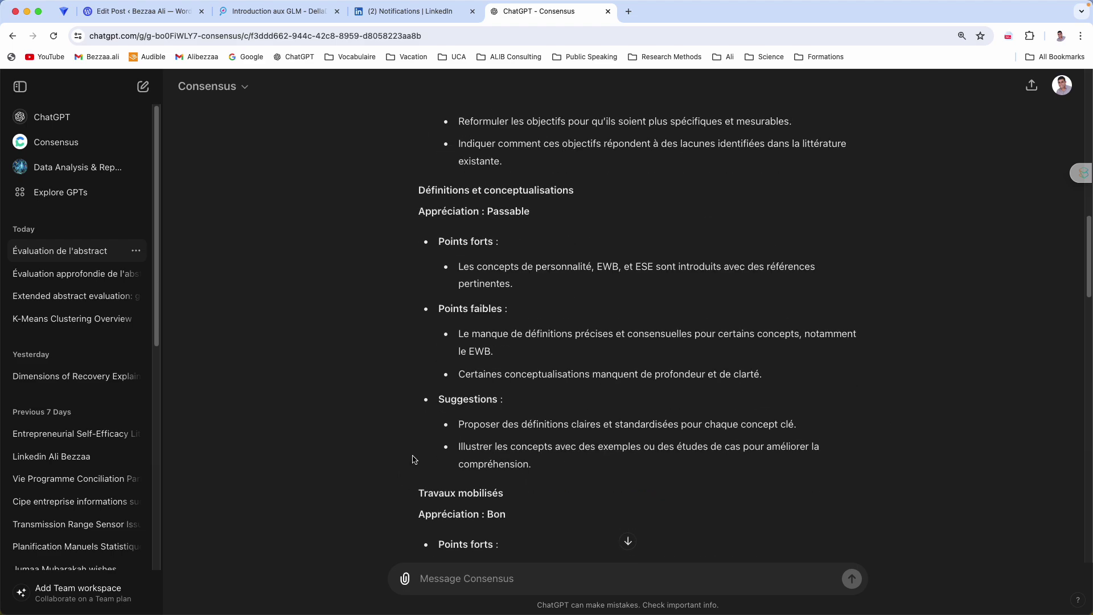
scroll(413, 458, up, 1)
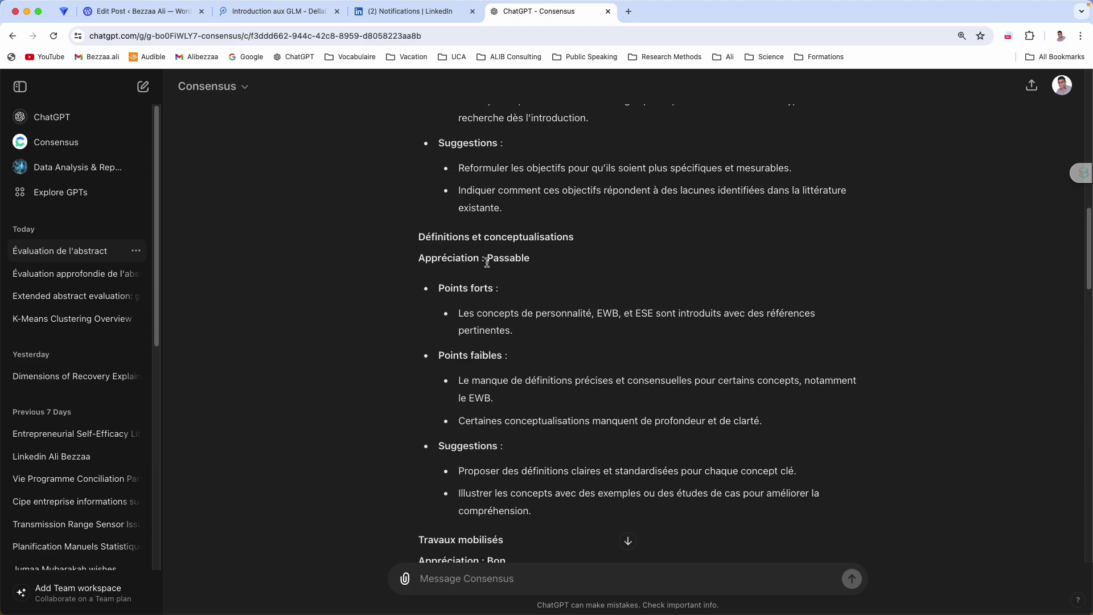
- Examine the Travaux mobilisés section for its rating, the remarks on the cited studies, and the suggested improvements
scroll(481, 288, down, 5)
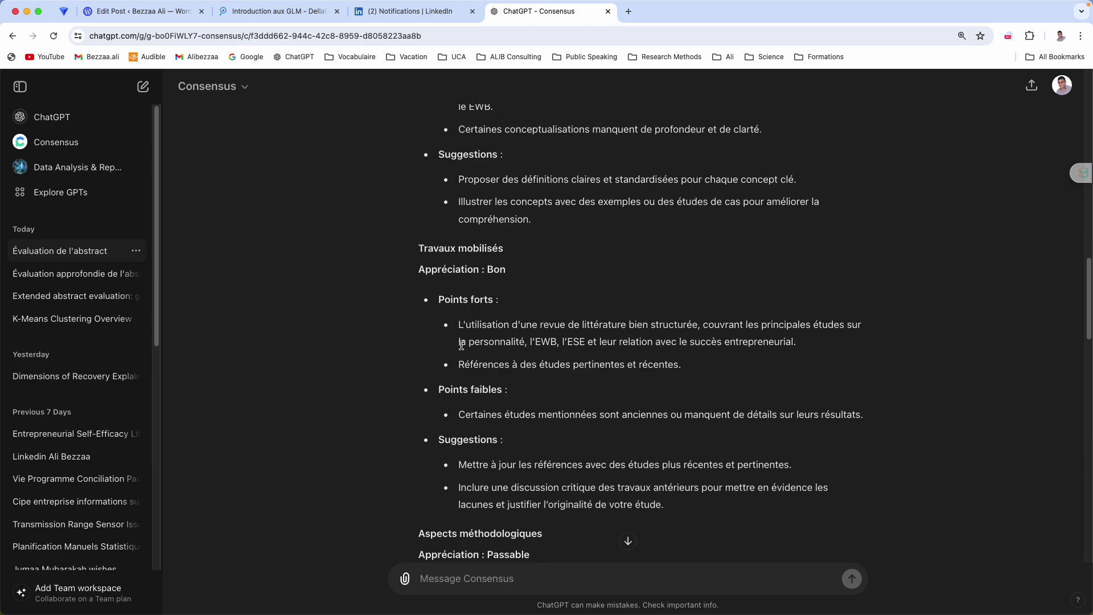
double_click(496, 270)
click(464, 344)
scroll(480, 297, down, 2)
drag(458, 300, 842, 300)
click(526, 370)
scroll(489, 420, down, 1)
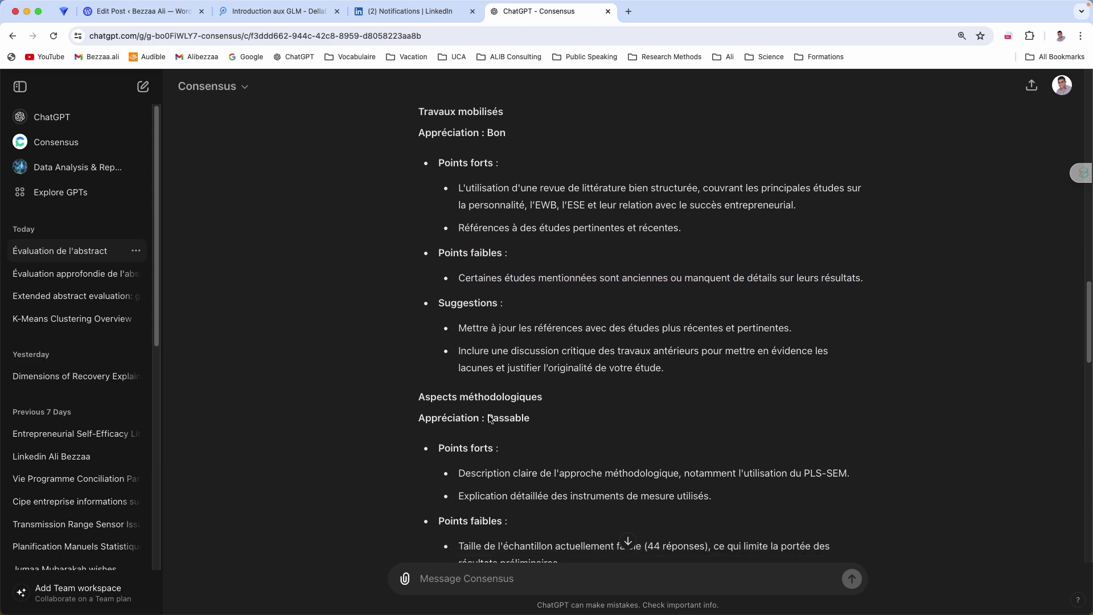
- Examine the Aspects méthodologiques section, focusing on its rating and the weaknesses about sample size and self-reported measures
drag(418, 364, 542, 364)
click(436, 382)
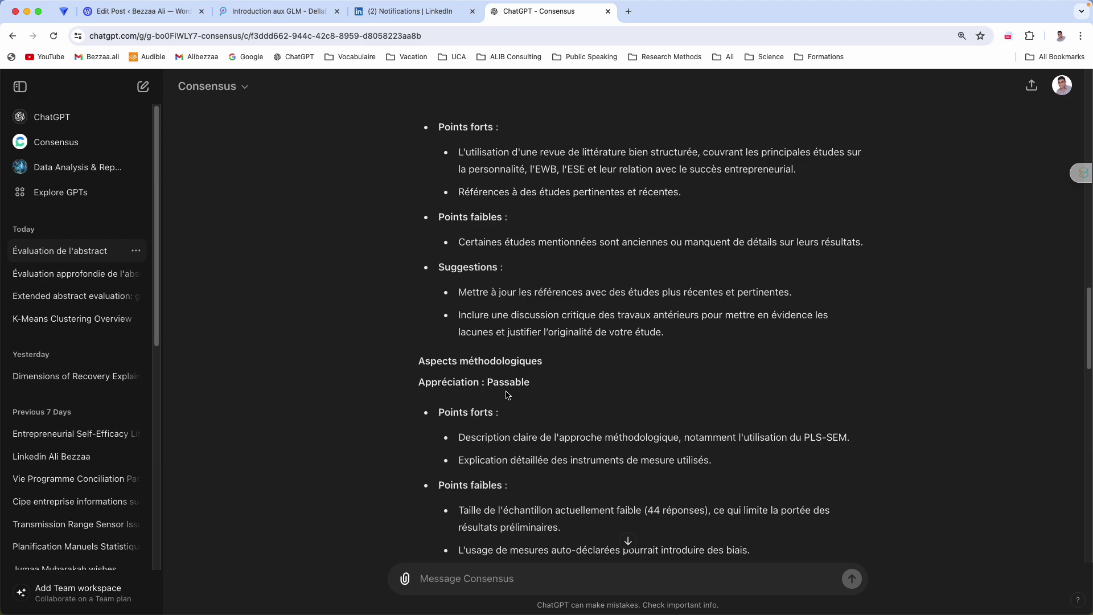
scroll(507, 397, down, 3)
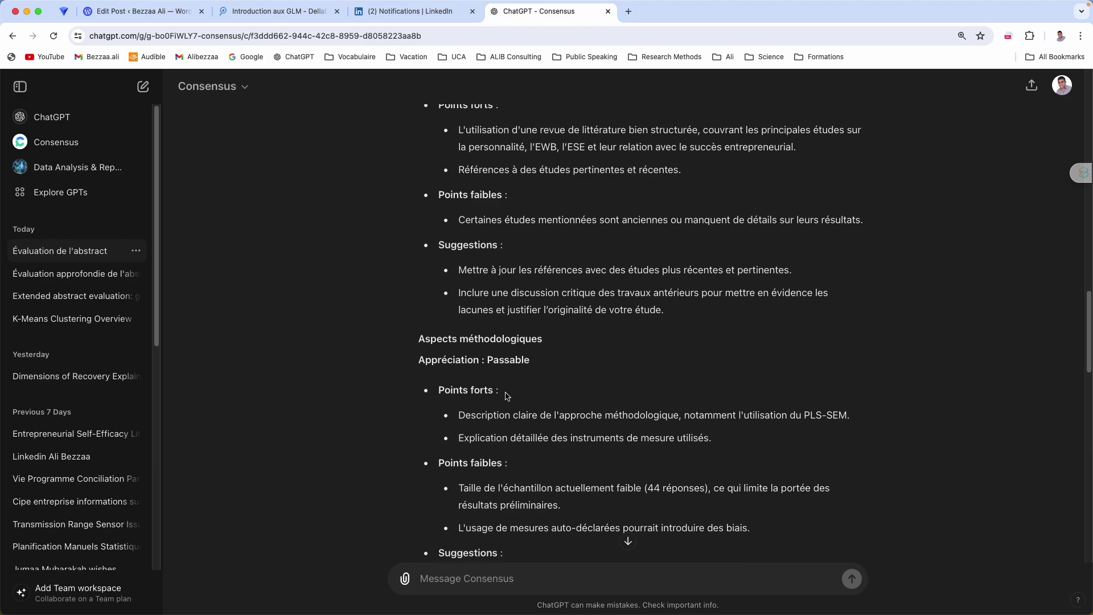
scroll(511, 416, down, 1)
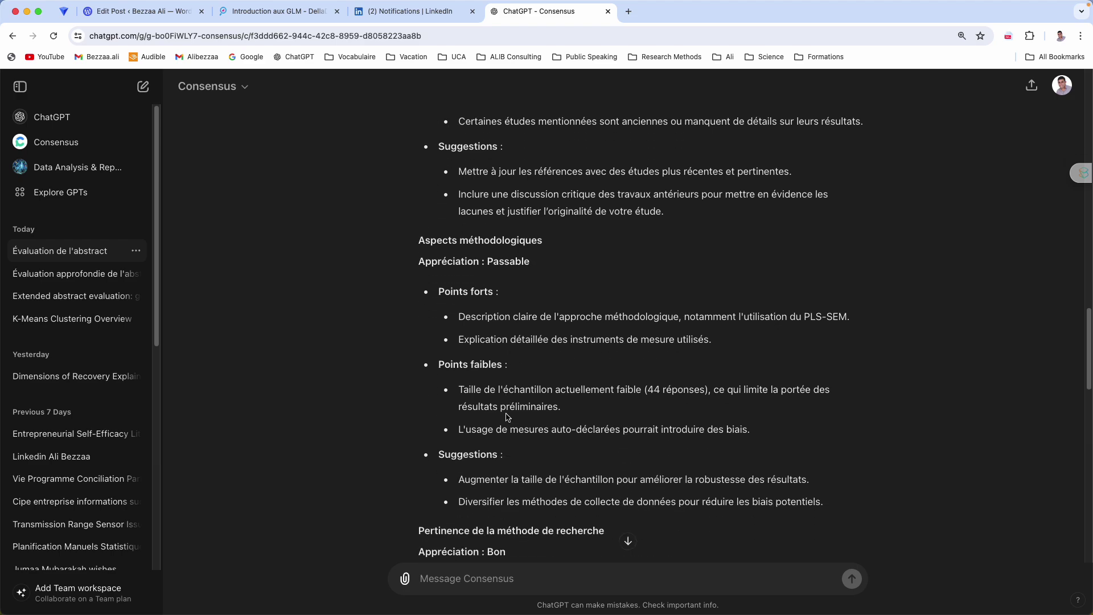
drag(643, 391, 702, 389)
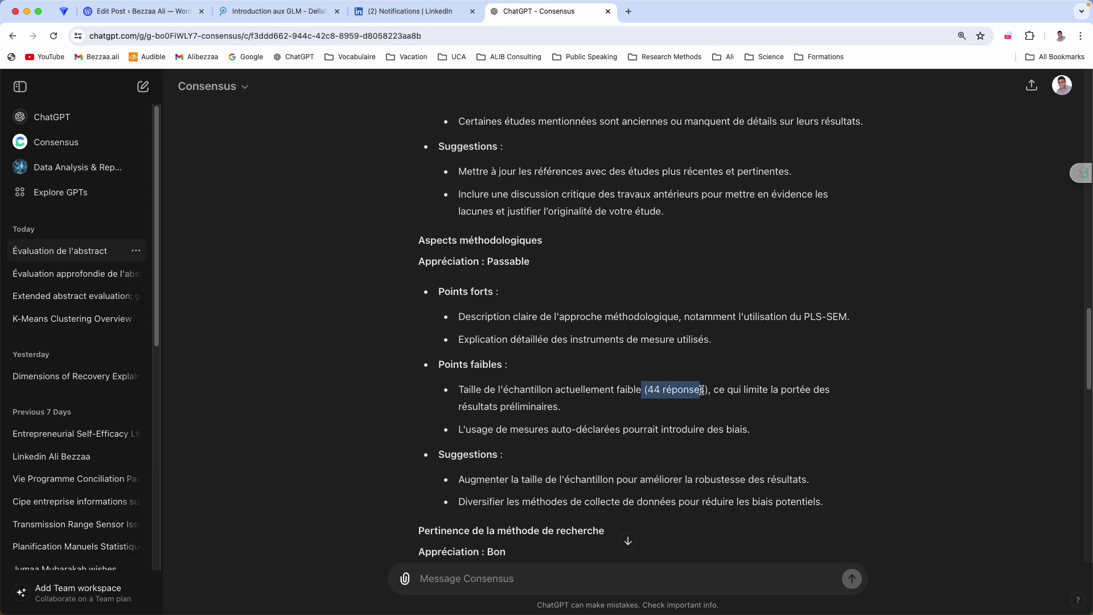
click(598, 405)
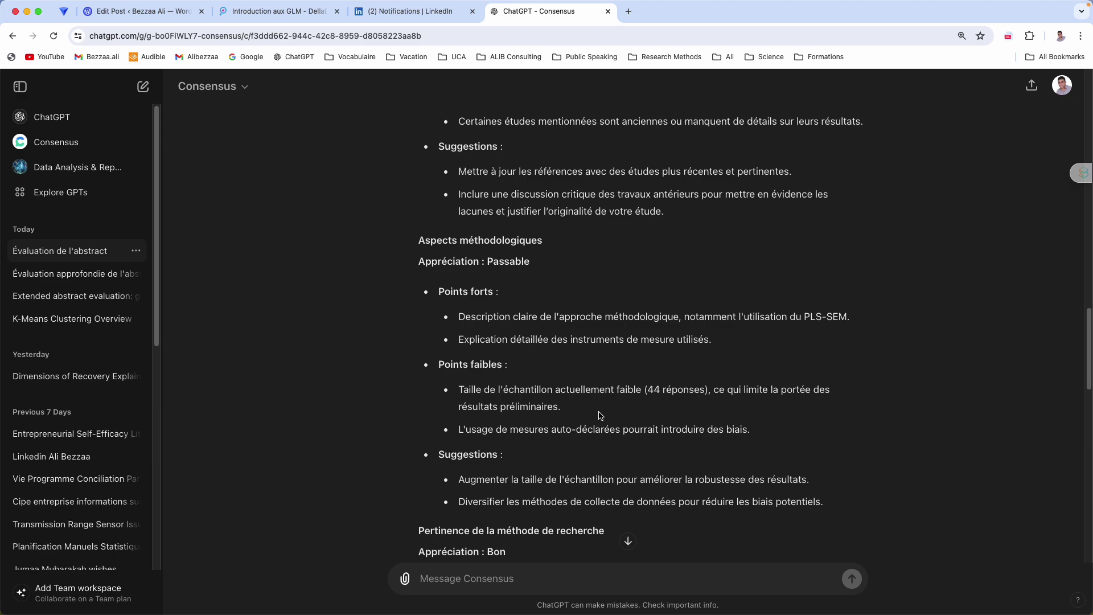
scroll(598, 411, down, 1)
drag(566, 414, 710, 413)
click(529, 420)
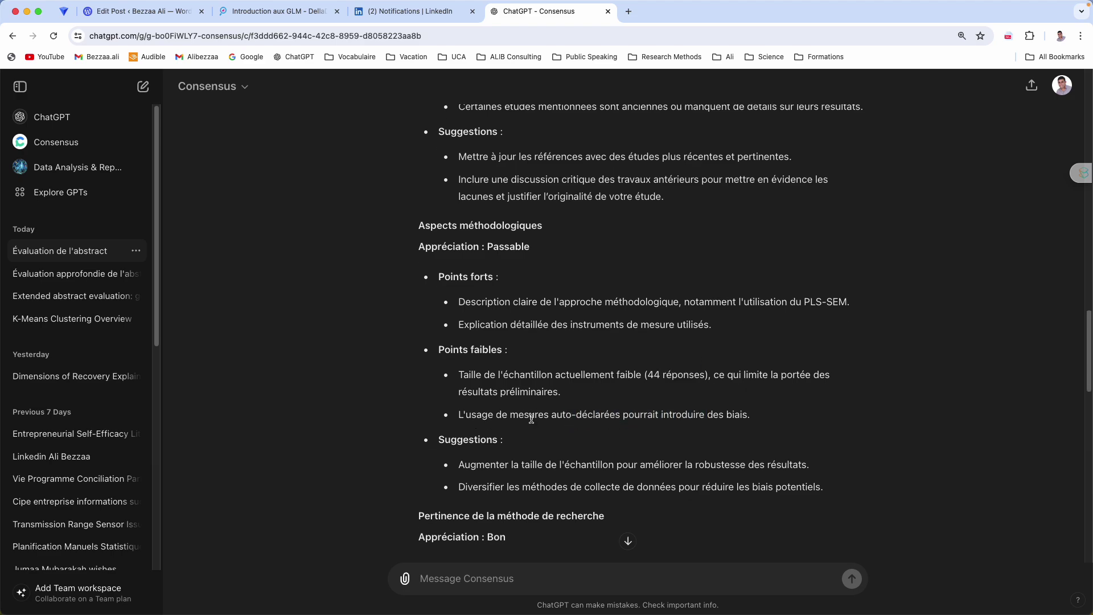
- Read the suggestions under Aspects méthodologiques and the rating and strong points of Pertinence de la méthode de recherche
scroll(529, 420, down, 4)
scroll(513, 422, down, 3)
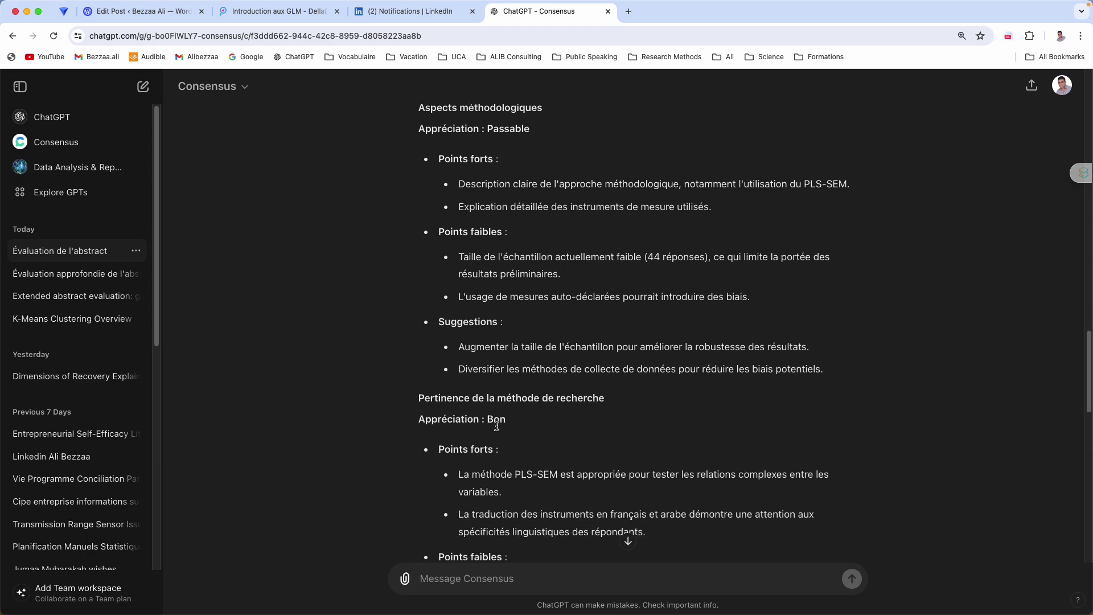
scroll(496, 420, down, 1)
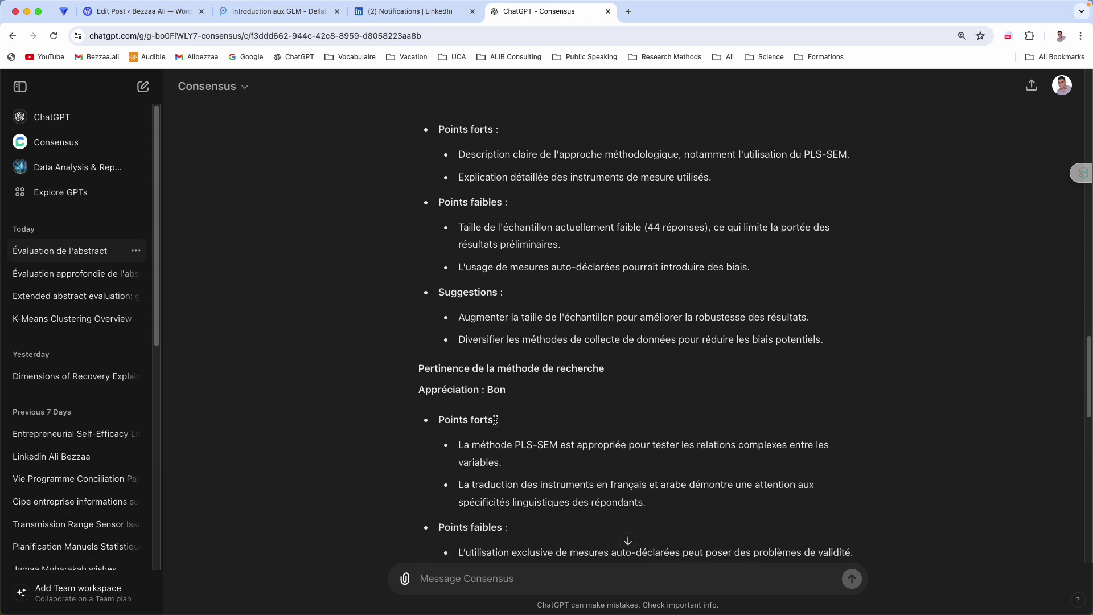
scroll(496, 419, up, 2)
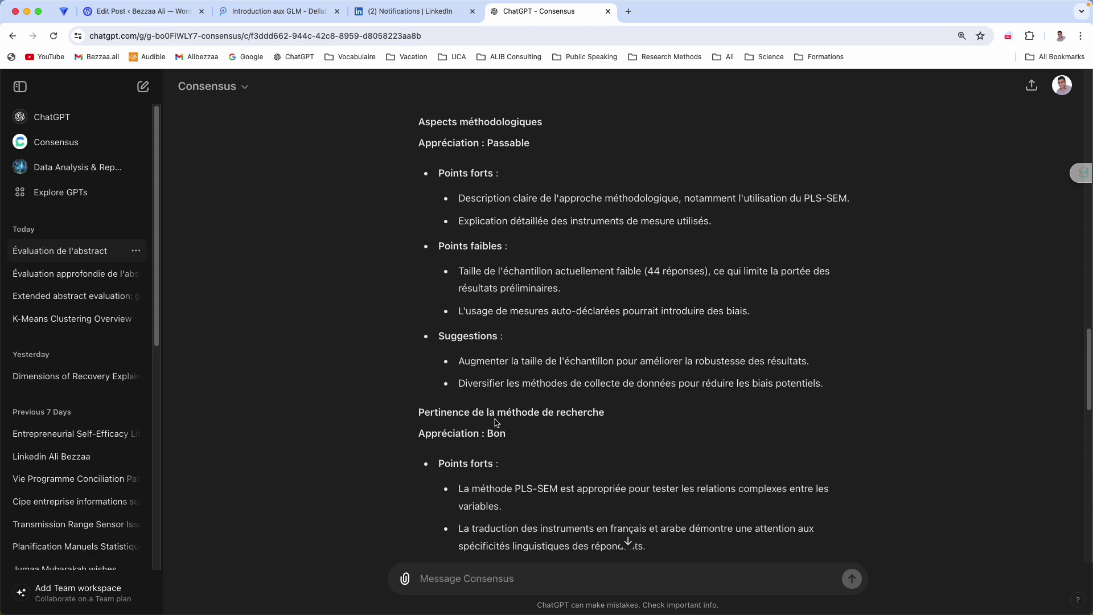
scroll(501, 296, down, 6)
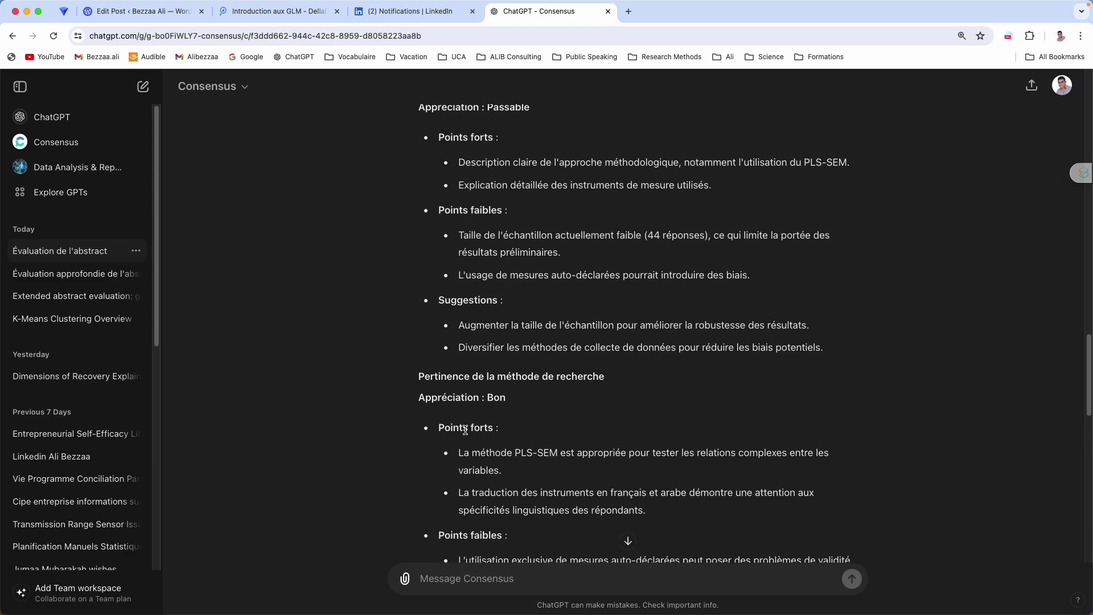
drag(487, 352, 608, 357)
click(453, 415)
scroll(453, 415, down, 2)
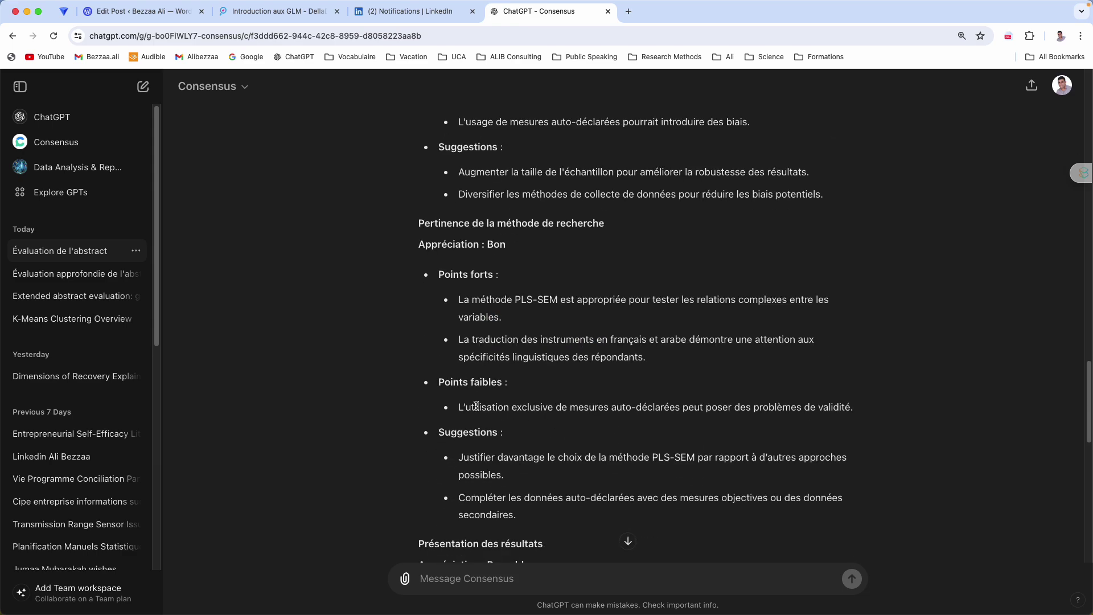
- Examine the weak points and suggestions given for Pertinence de la méthode de recherche
scroll(475, 407, down, 2)
scroll(475, 407, down, 2)
drag(487, 458, 530, 455)
click(456, 457)
scroll(456, 457, down, 1)
- Go back to the Aspects méthodologiques section and compare its remarks with those for Pertinence de la méthode de recherche
scroll(456, 457, up, 5)
scroll(479, 452, up, 4)
scroll(480, 450, down, 3)
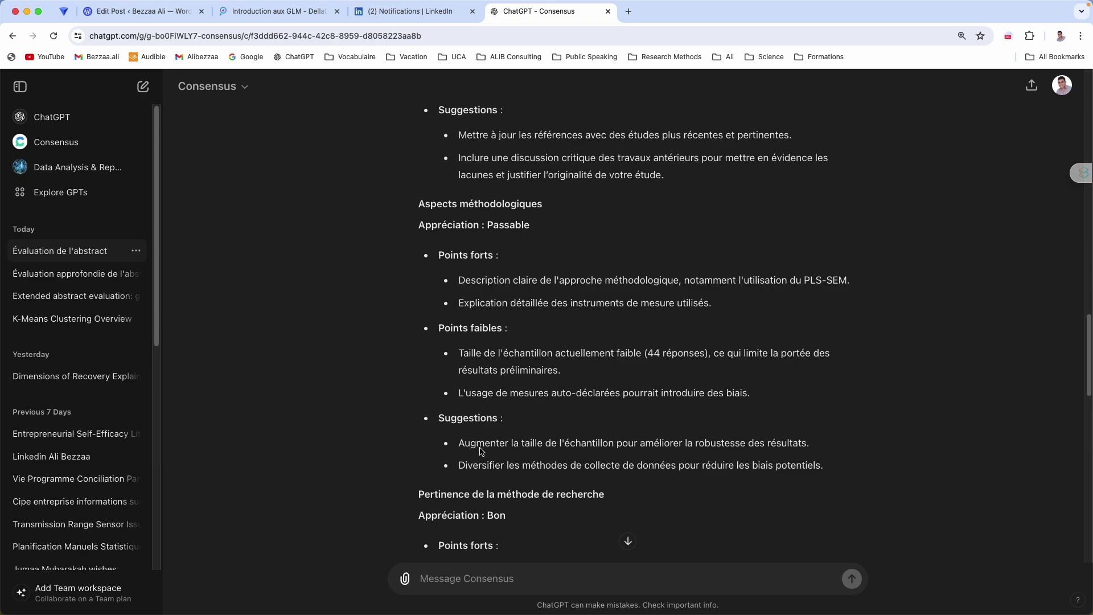
scroll(479, 447, down, 2)
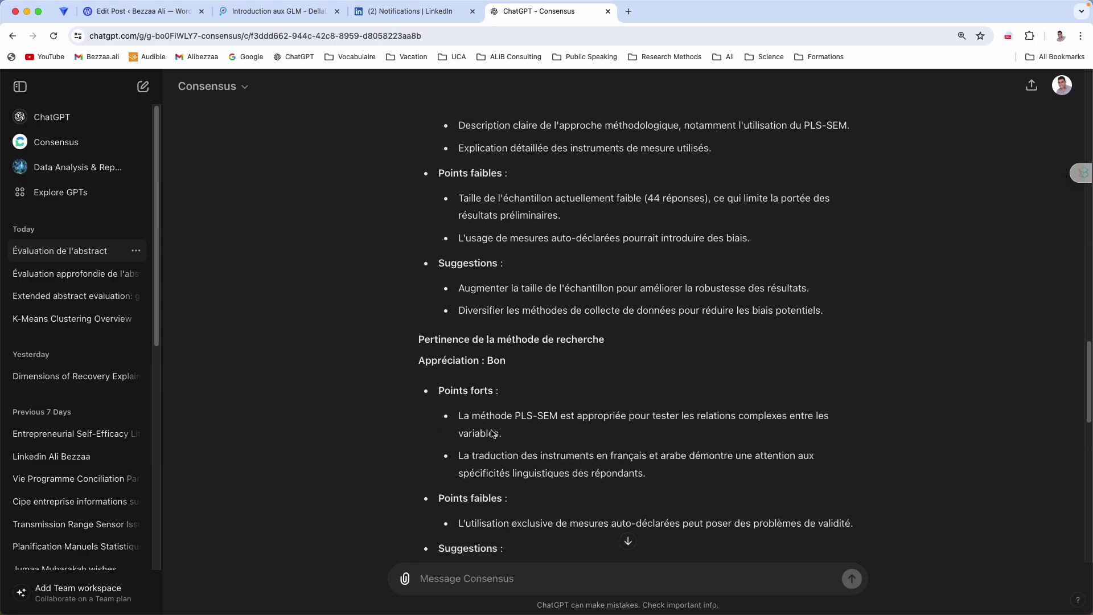
scroll(453, 407, down, 3)
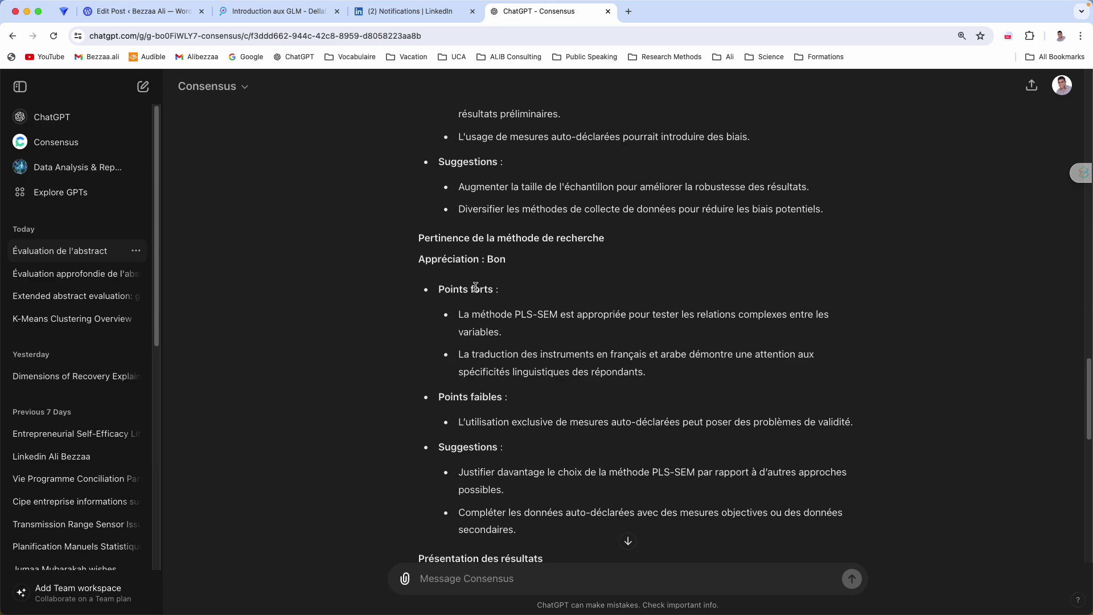
- Examine the Présentation des résultats section, including its rating, strong points, weak points and suggestions
scroll(476, 315, down, 5)
scroll(482, 394, down, 1)
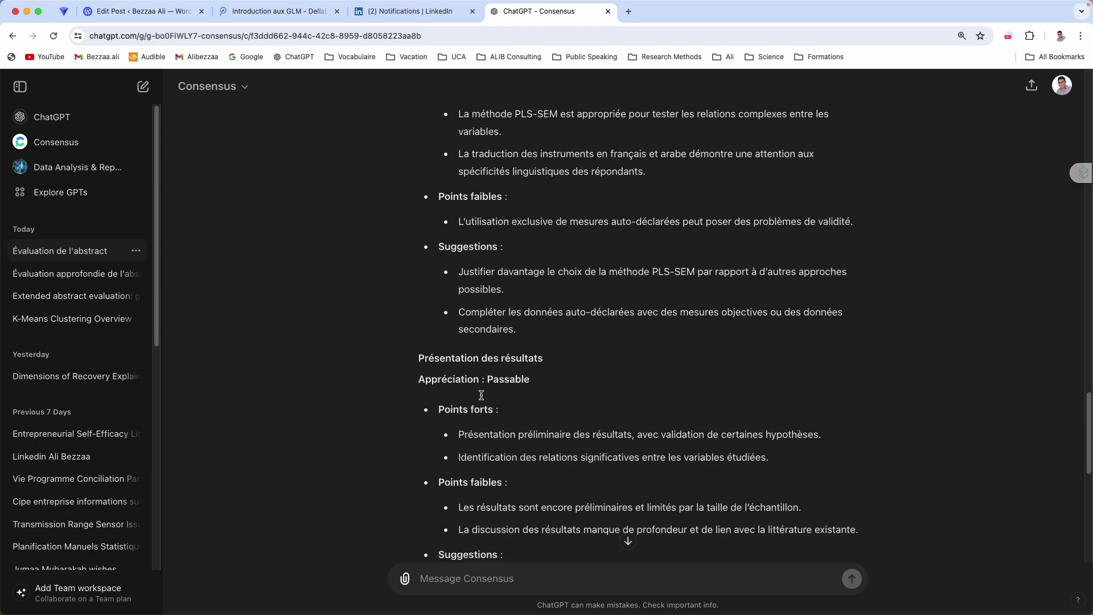
scroll(481, 396, down, 4)
drag(462, 449, 746, 451)
drag(464, 472, 622, 475)
click(795, 470)
scroll(781, 482, down, 5)
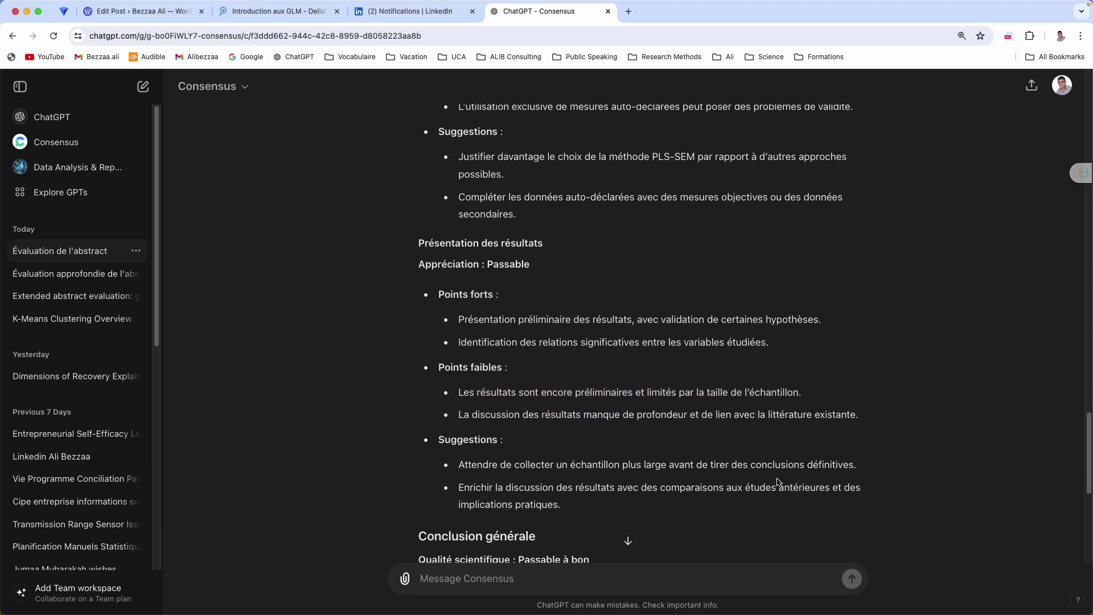
- Read the Conclusion générale, covering the overall scientific quality rating, the strong and weak points, and the general suggestions
scroll(582, 497, down, 1)
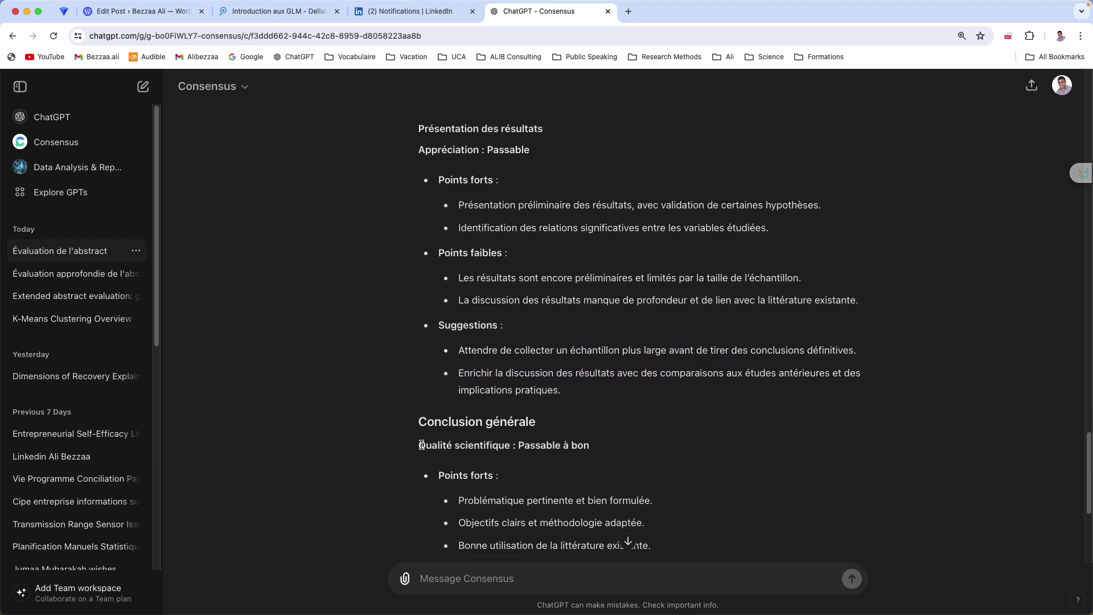
drag(419, 444, 615, 451)
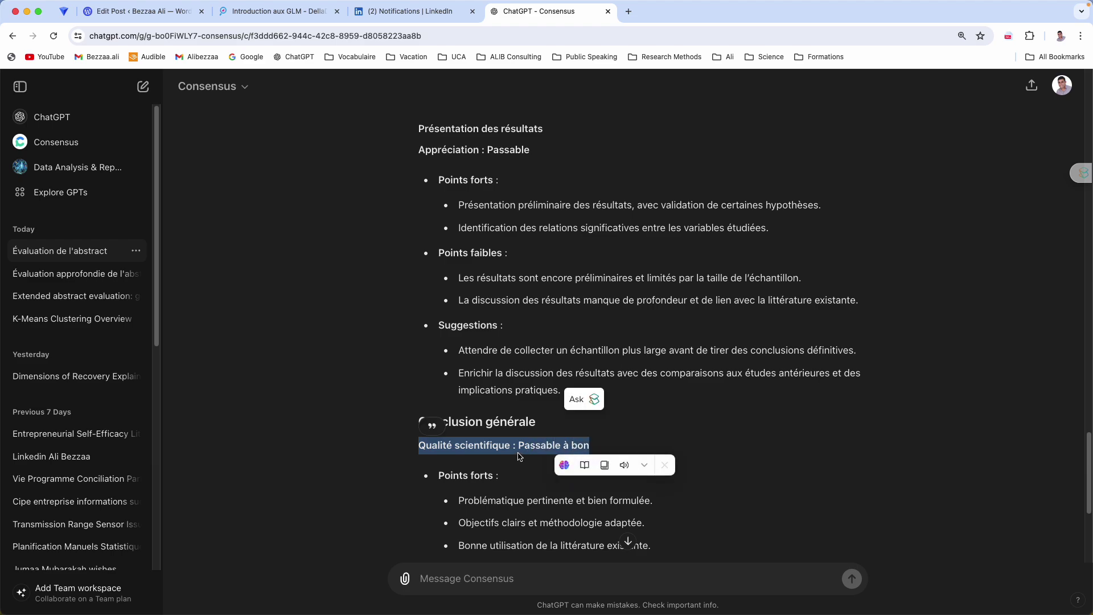
scroll(480, 475, down, 3)
scroll(480, 475, down, 2)
click(478, 475)
scroll(472, 478, down, 2)
drag(459, 439, 683, 444)
drag(457, 462, 622, 461)
click(553, 461)
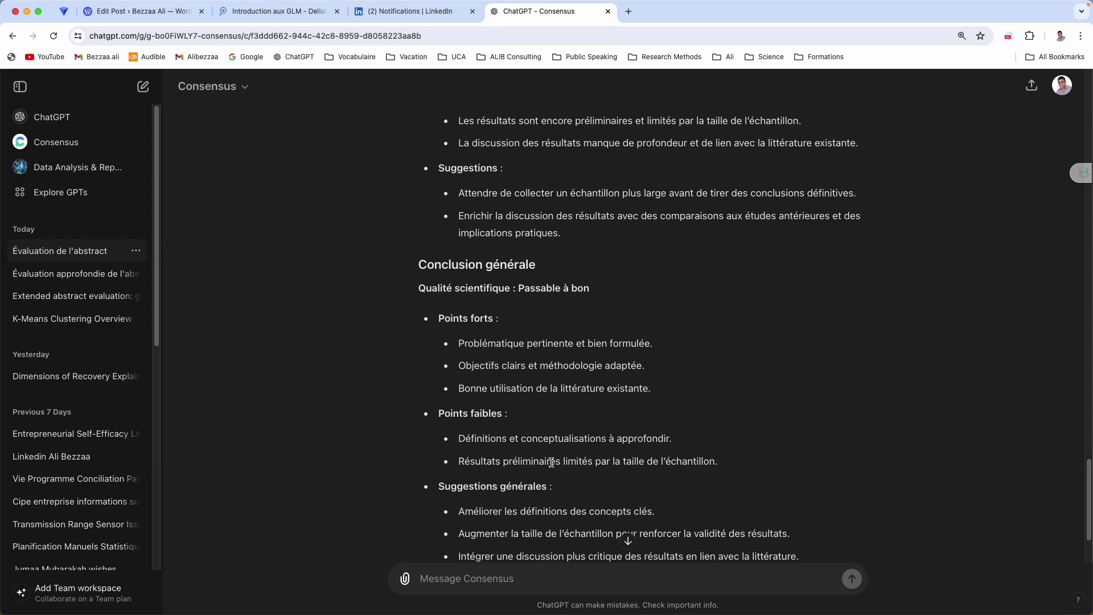
scroll(552, 455, down, 1)
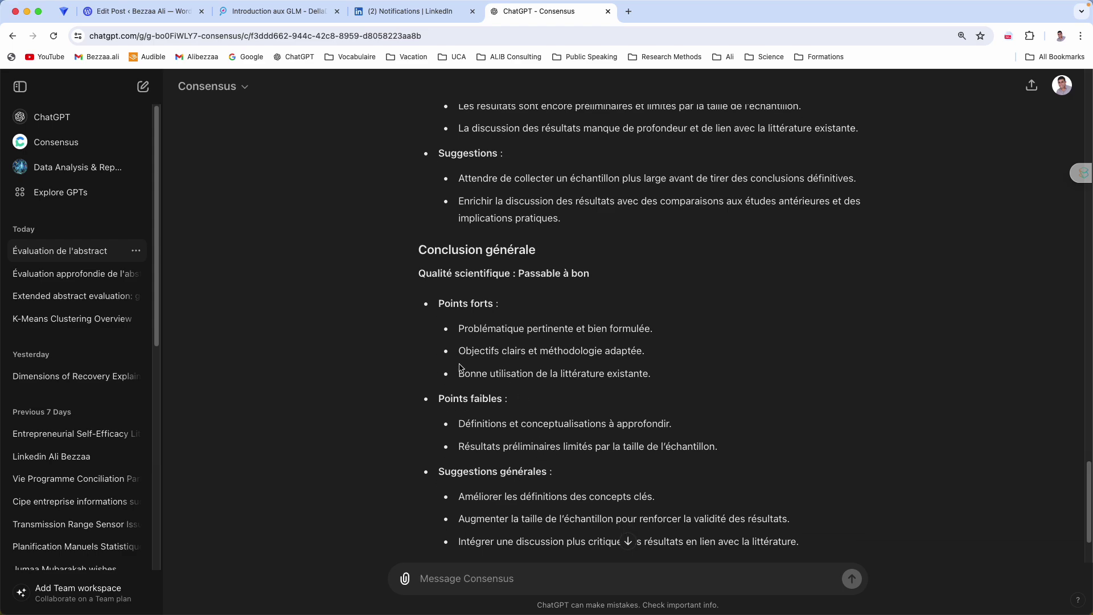
- Revisit the original evaluation prompt at the start of the conversation, highlight its criteria, and return to the end of the evaluation
scroll(461, 366, up, 15)
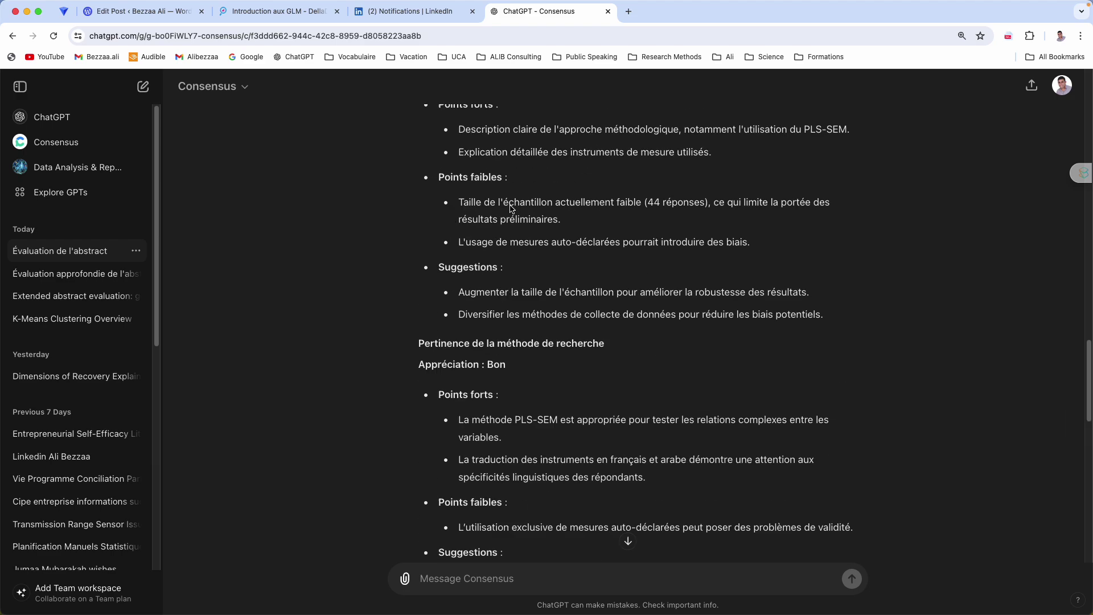
scroll(512, 208, up, 15)
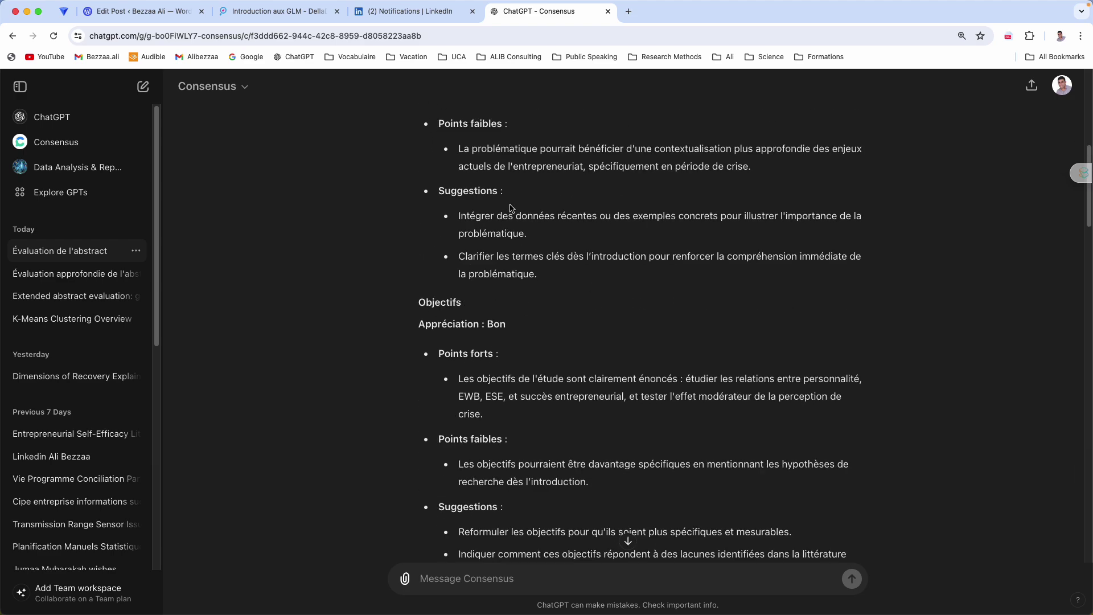
scroll(520, 208, up, 1)
drag(545, 176, 696, 313)
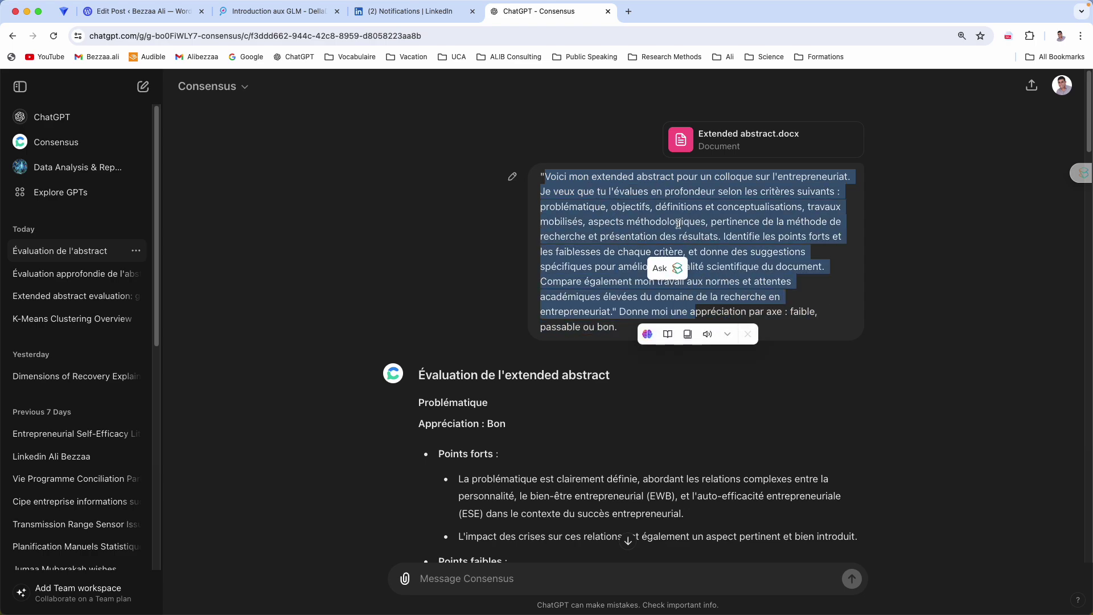
scroll(678, 226, down, 20)
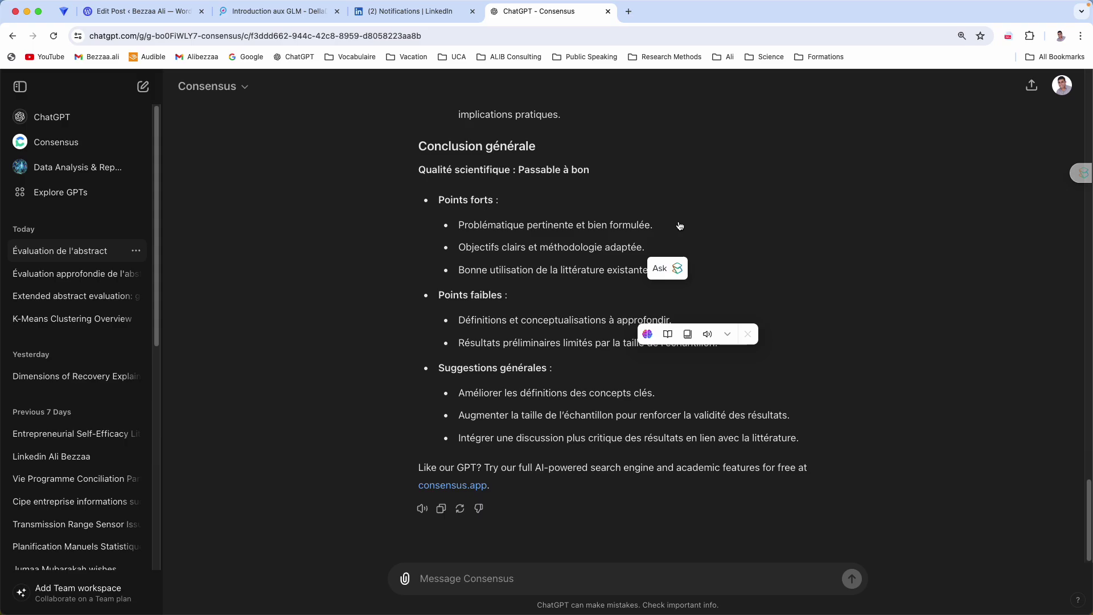
- Switch to the Grille d'évaluation document in Word and review the score given to each of the seven criteria
key(super+Tab)
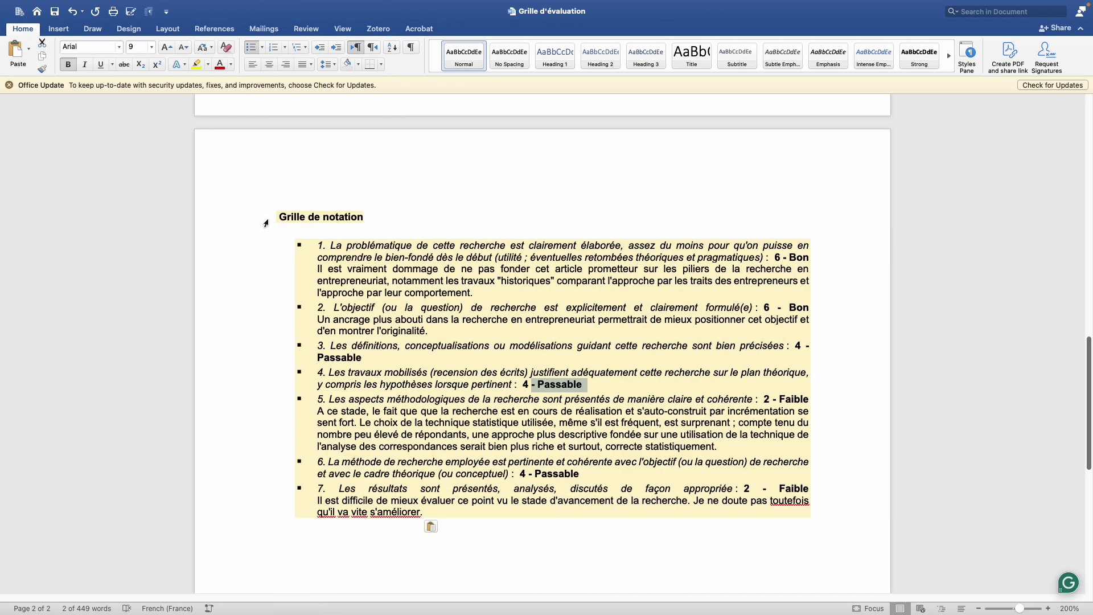
scroll(583, 332, down, 2)
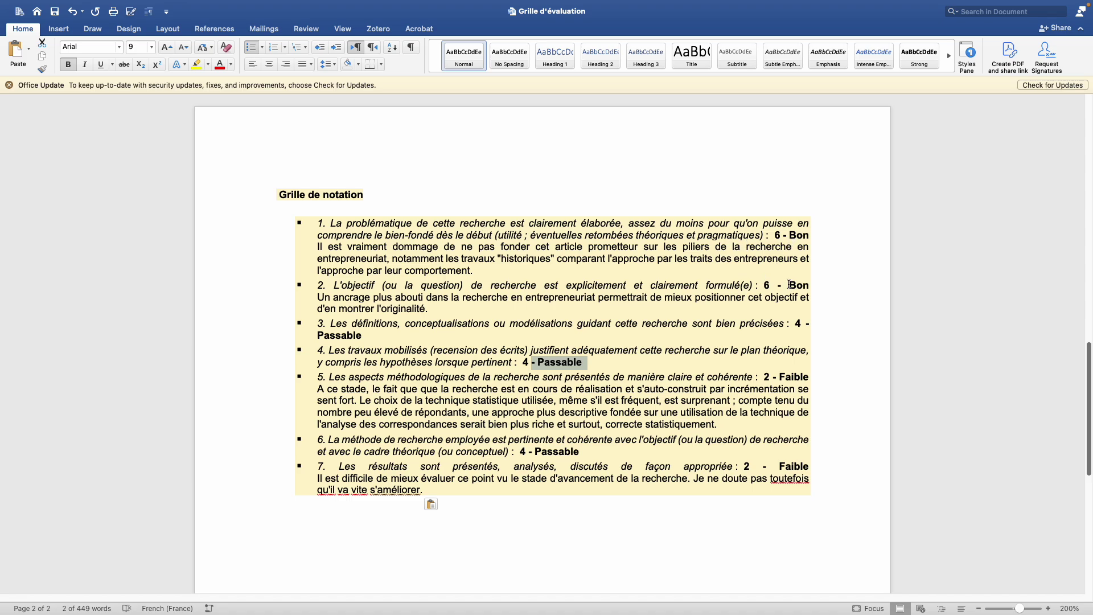
drag(331, 323, 368, 338)
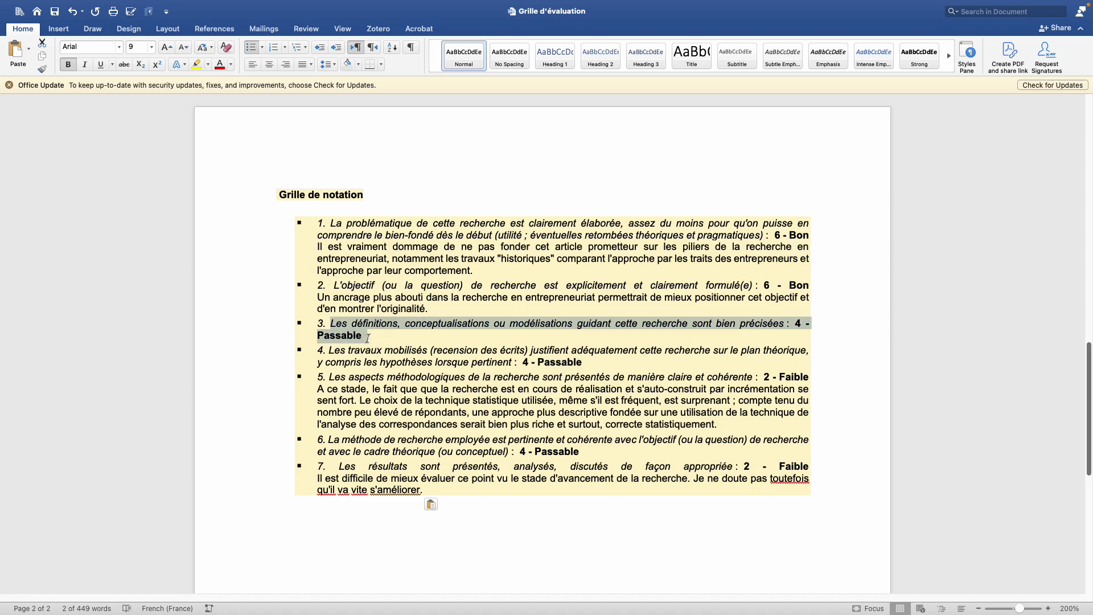
click(355, 356)
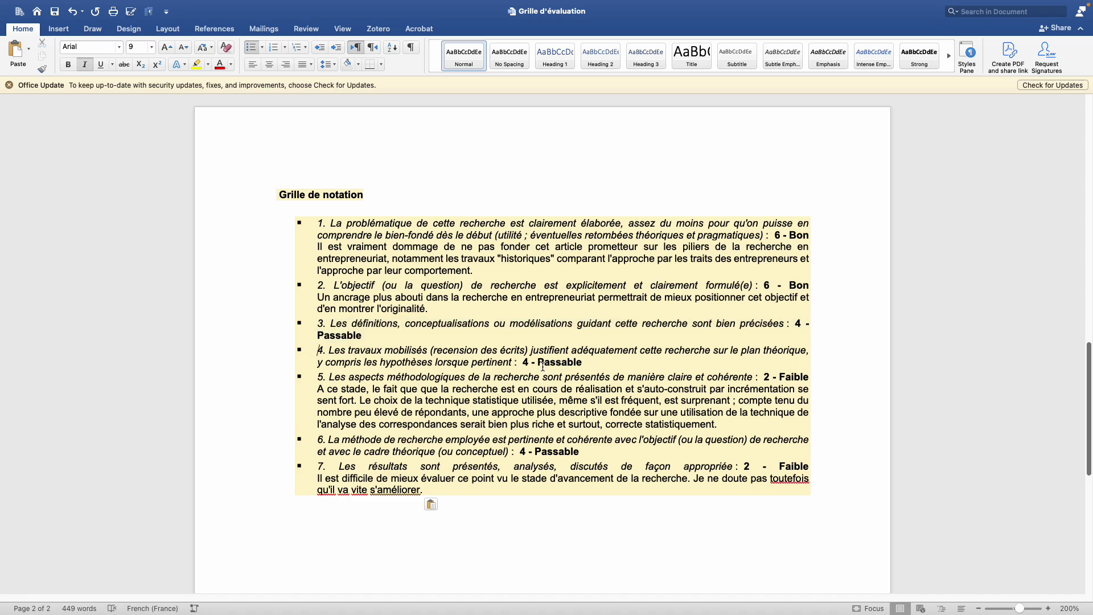
drag(811, 377, 766, 376)
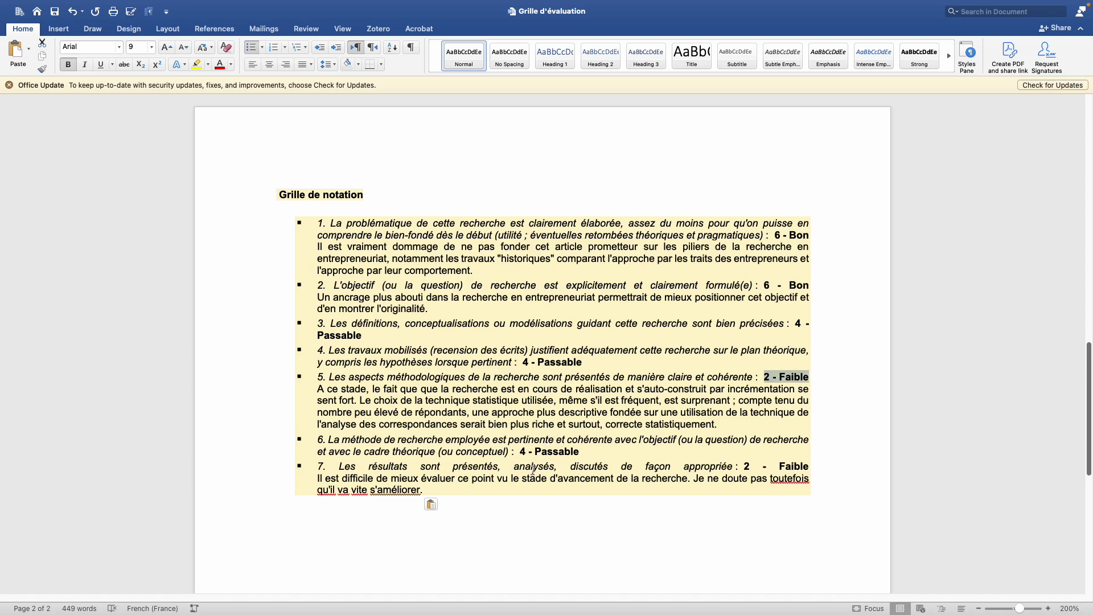
double_click(784, 467)
click(778, 468)
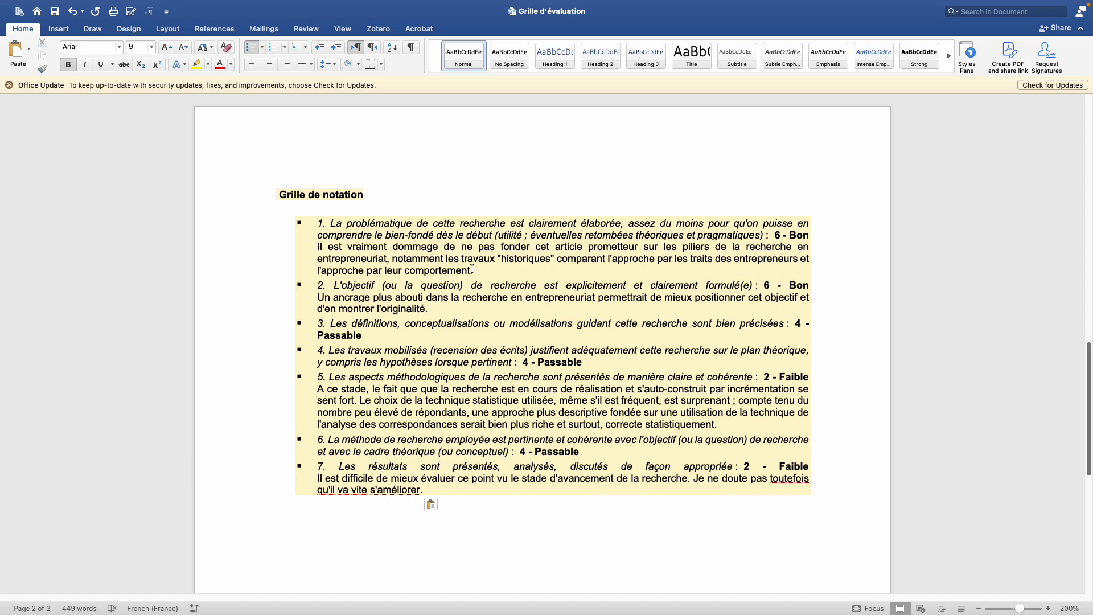
- Review the evaluator's written comments in the Grille de notation, starting with the problématique and the objective
double_click(356, 222)
drag(317, 296, 394, 296)
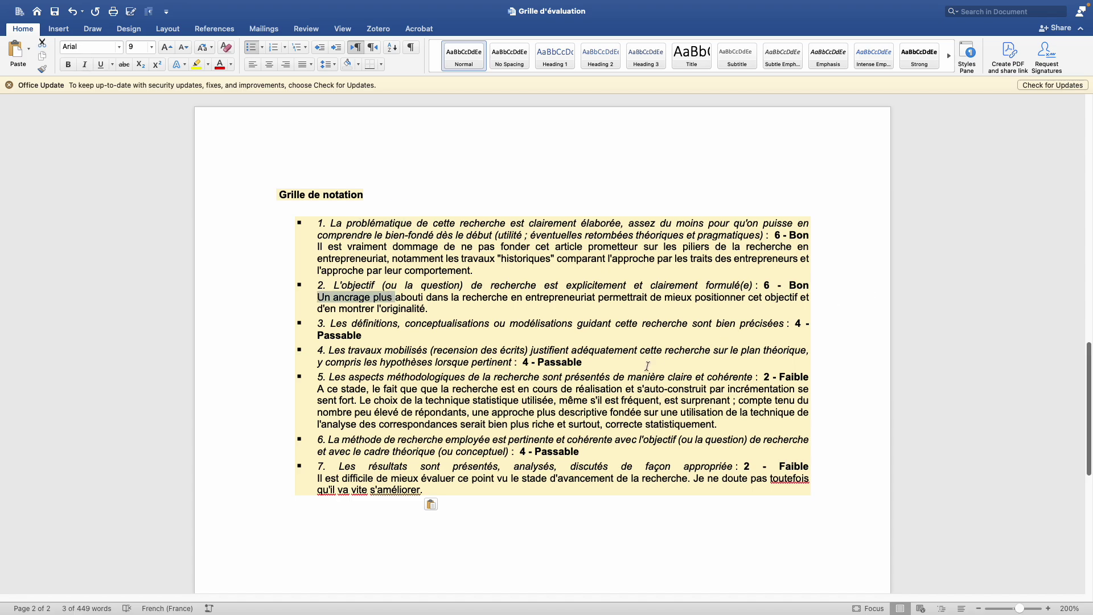
scroll(647, 365, down, 1)
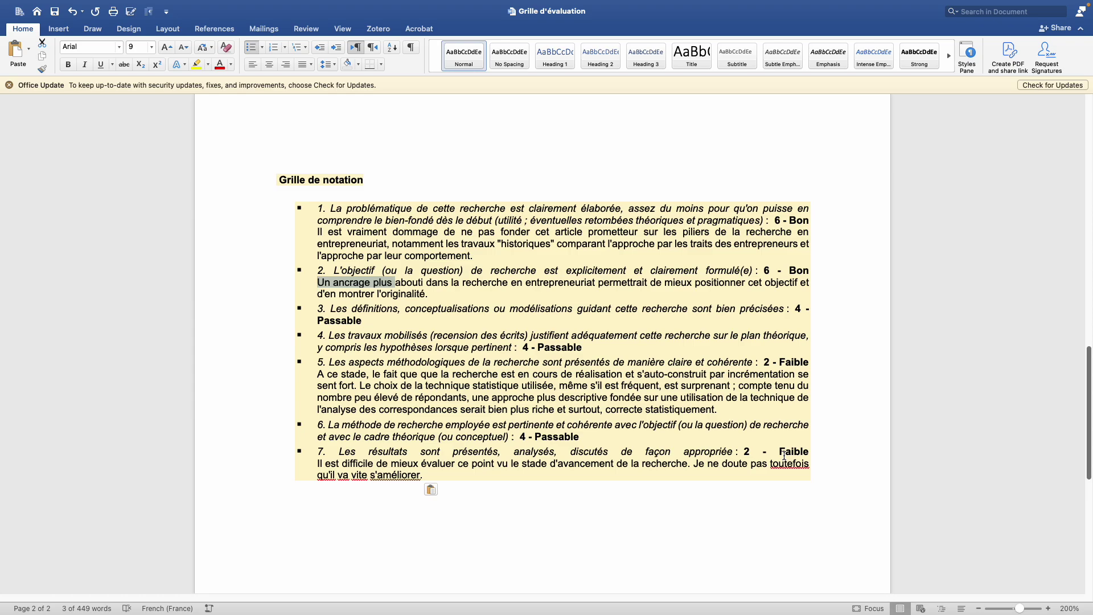
- Switch back to the Consensus chat in the browser and highlight the full evaluation prompt to reread it
key(super+Tab)
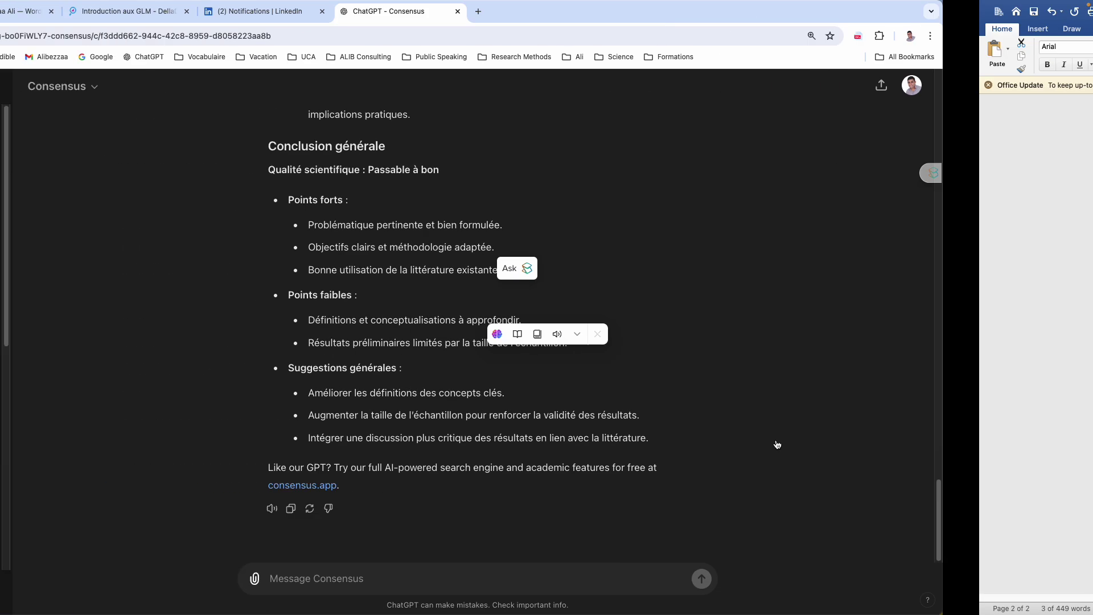
scroll(543, 431, up, 20)
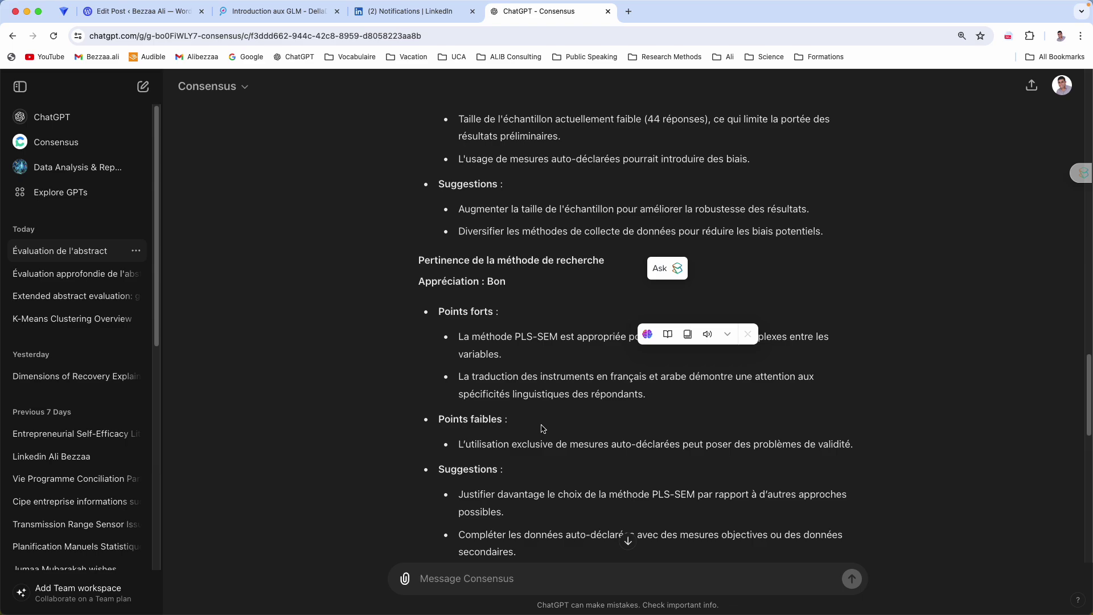
scroll(548, 423, up, 4)
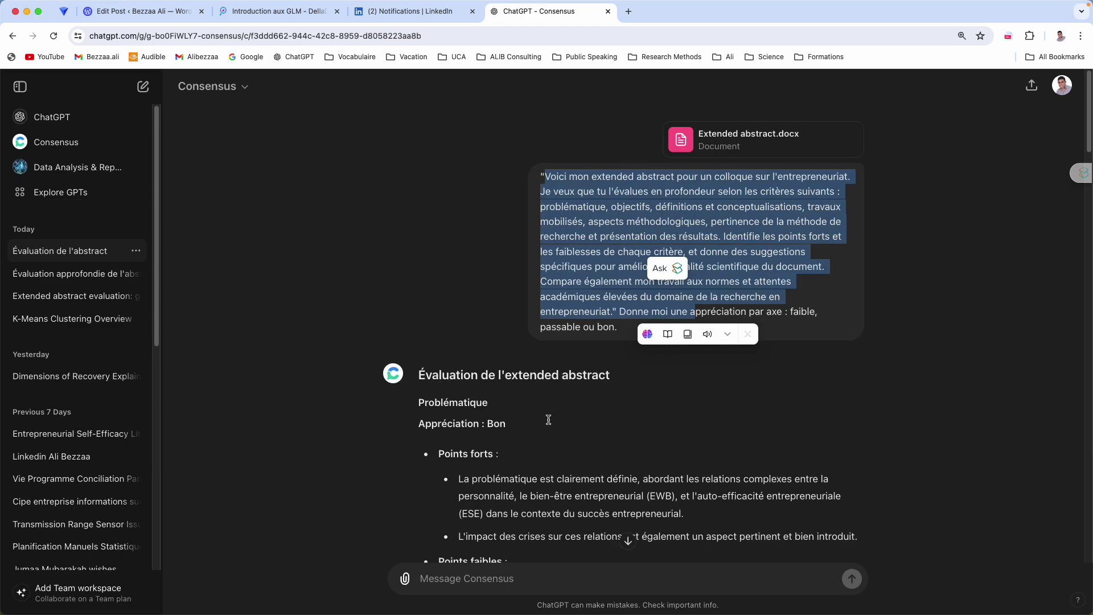
click(591, 278)
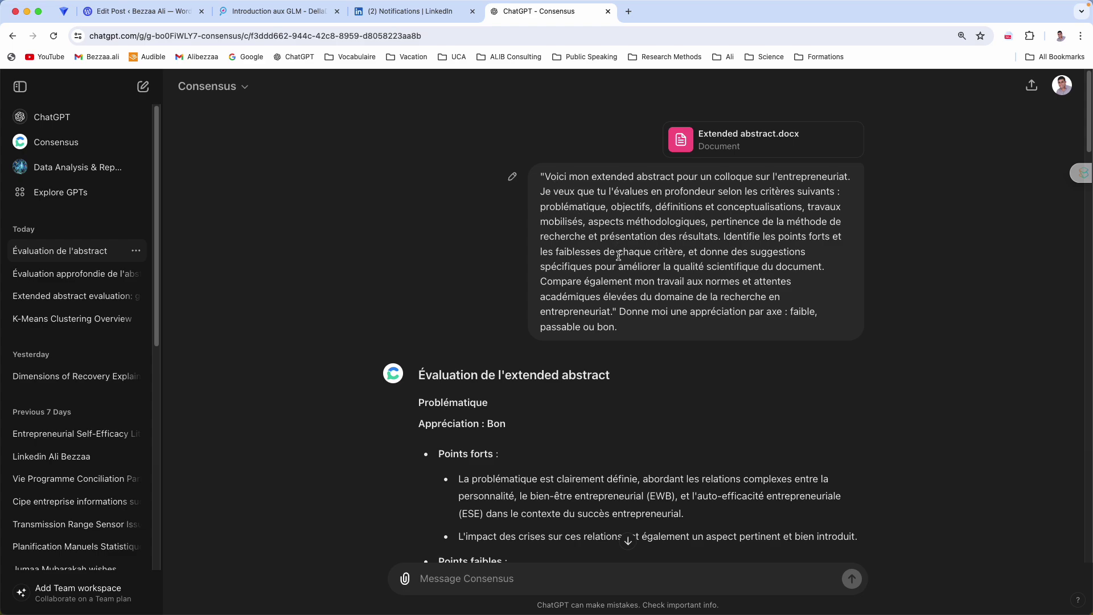
drag(545, 176, 618, 337)
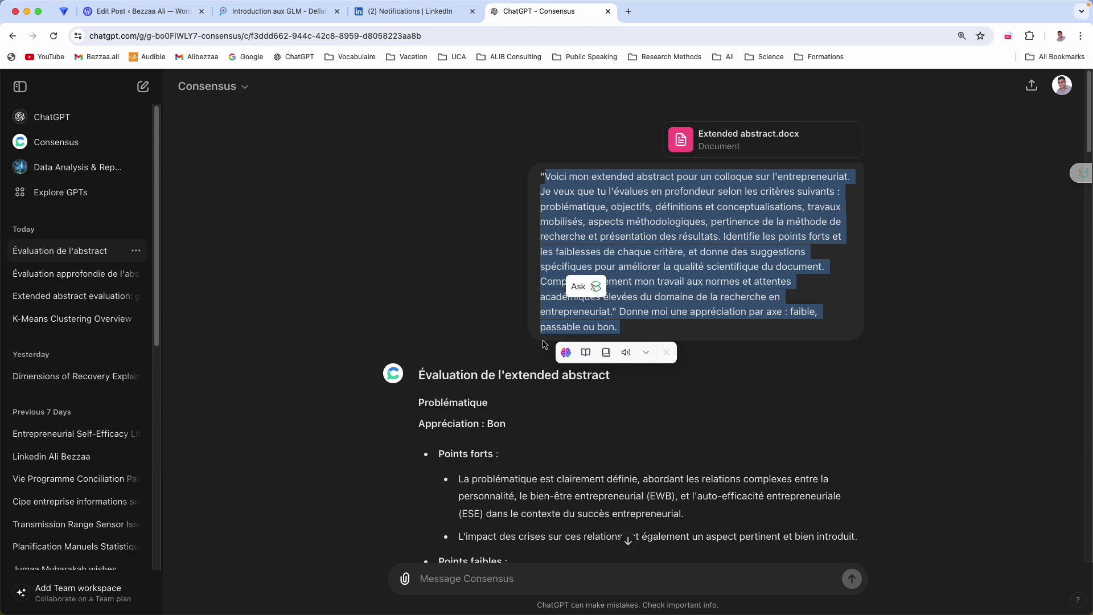
click(537, 345)
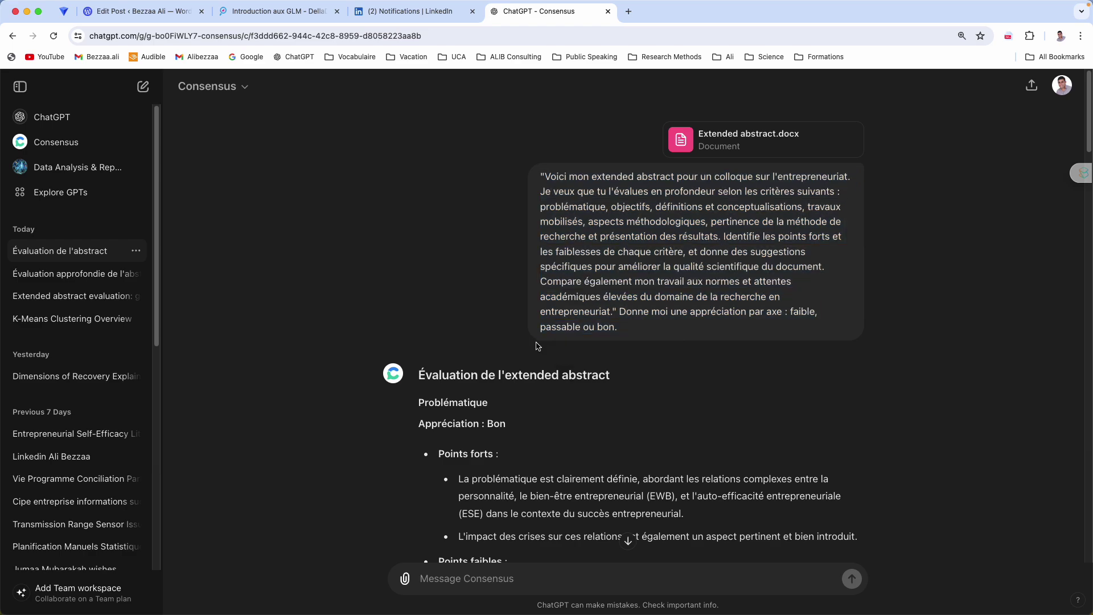